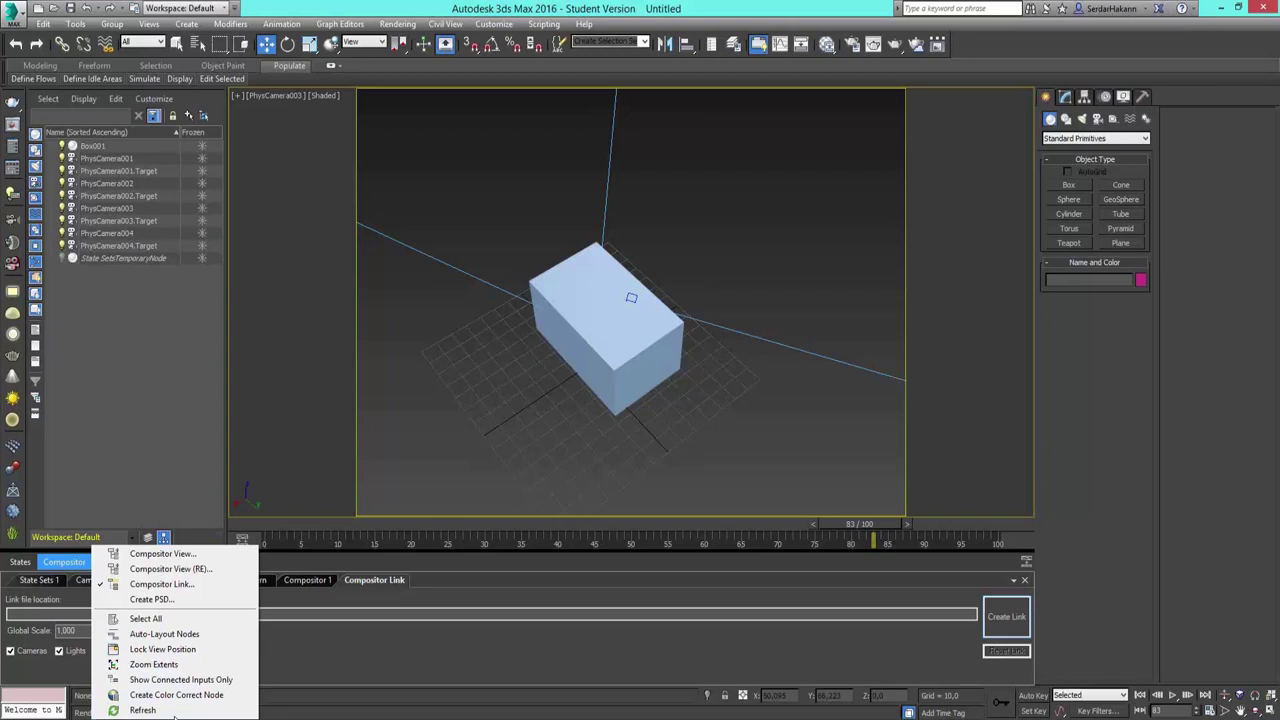
- Display the Camera Sequencer to view the shot timing of the state sets
{"action": "left_click", "coordinate": [323, 670]}
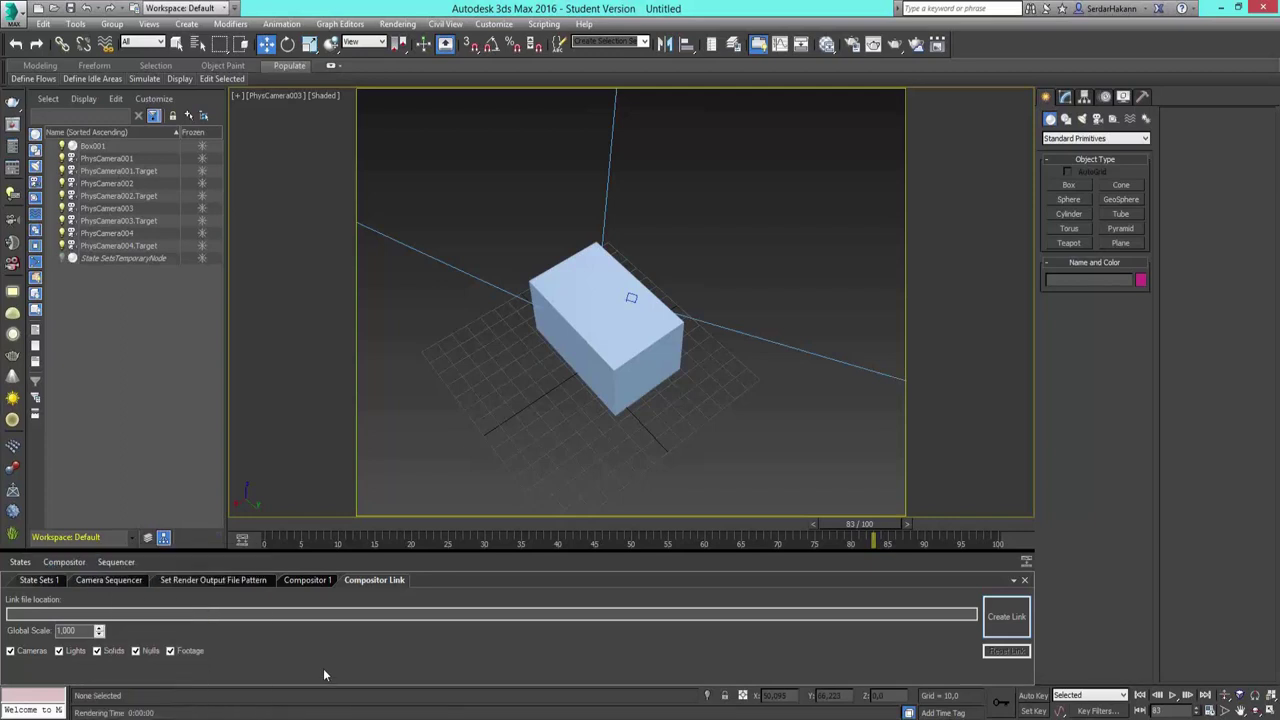
{"action": "left_click", "coordinate": [116, 564]}
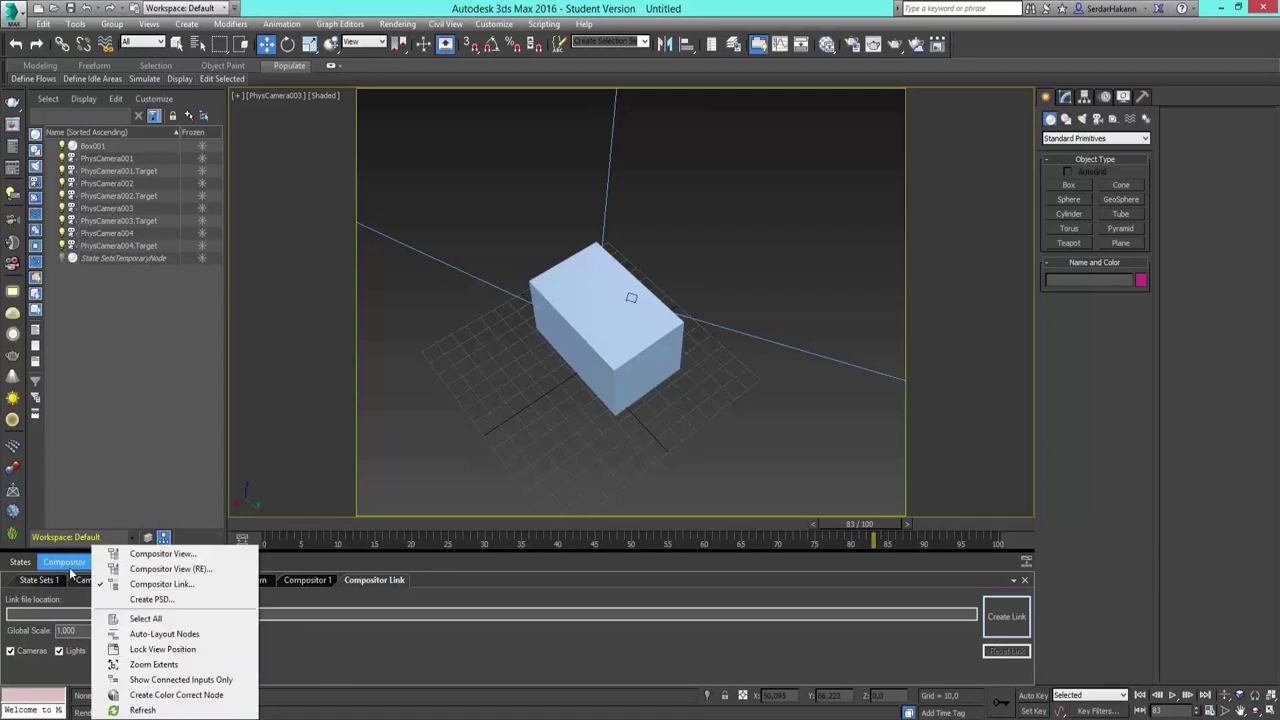
{"action": "left_click", "coordinate": [86, 581]}
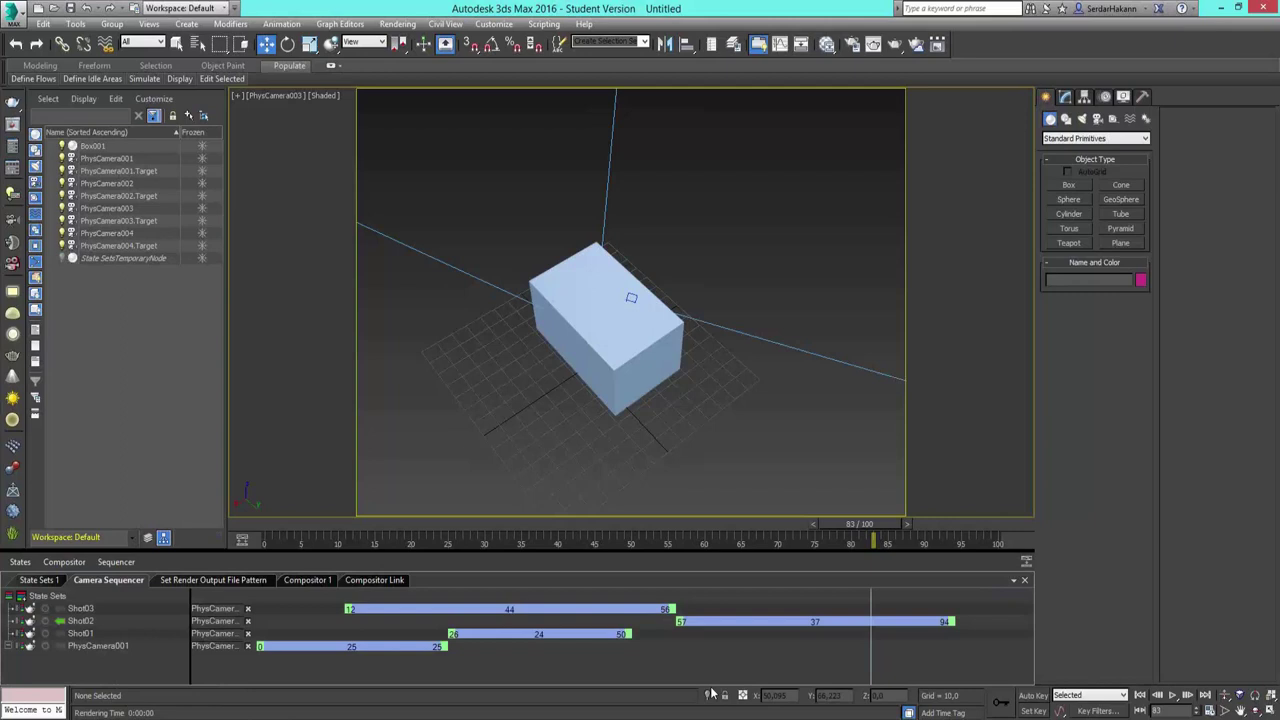
- Open the Max Creation Graph Editor and maximize its window
{"action": "left_click", "coordinate": [544, 24]}
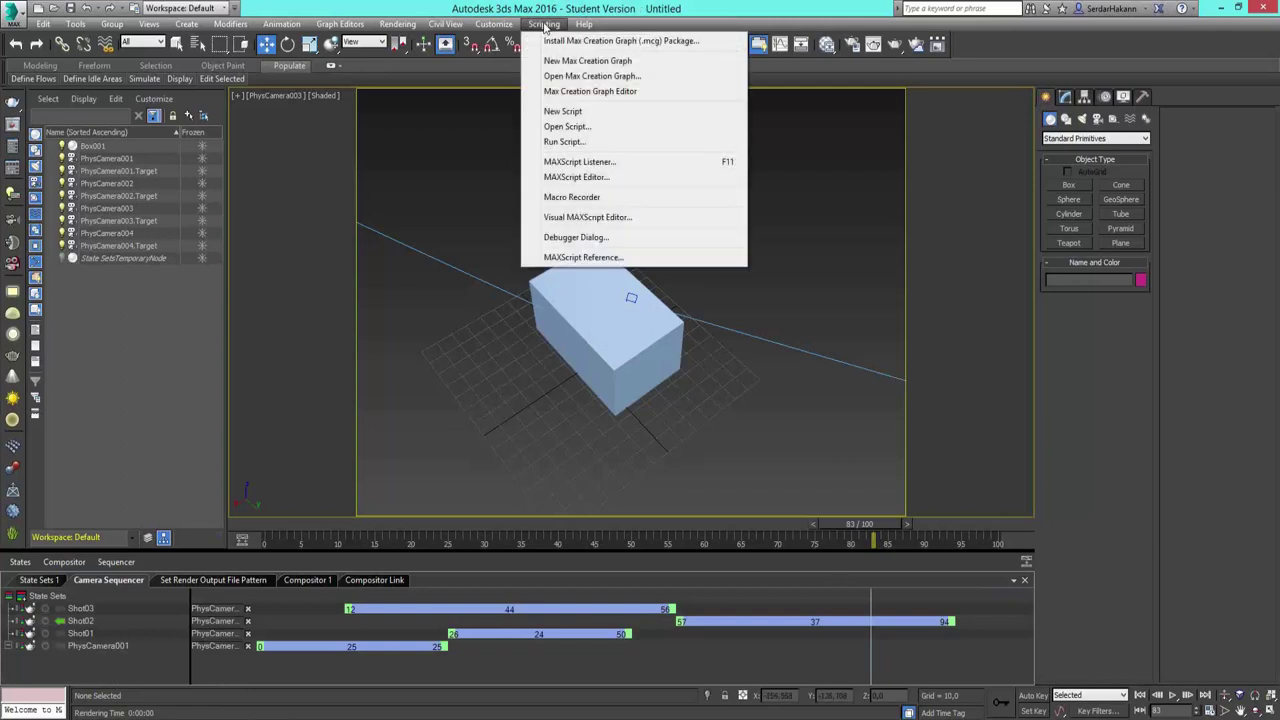
{"action": "left_click", "coordinate": [622, 94]}
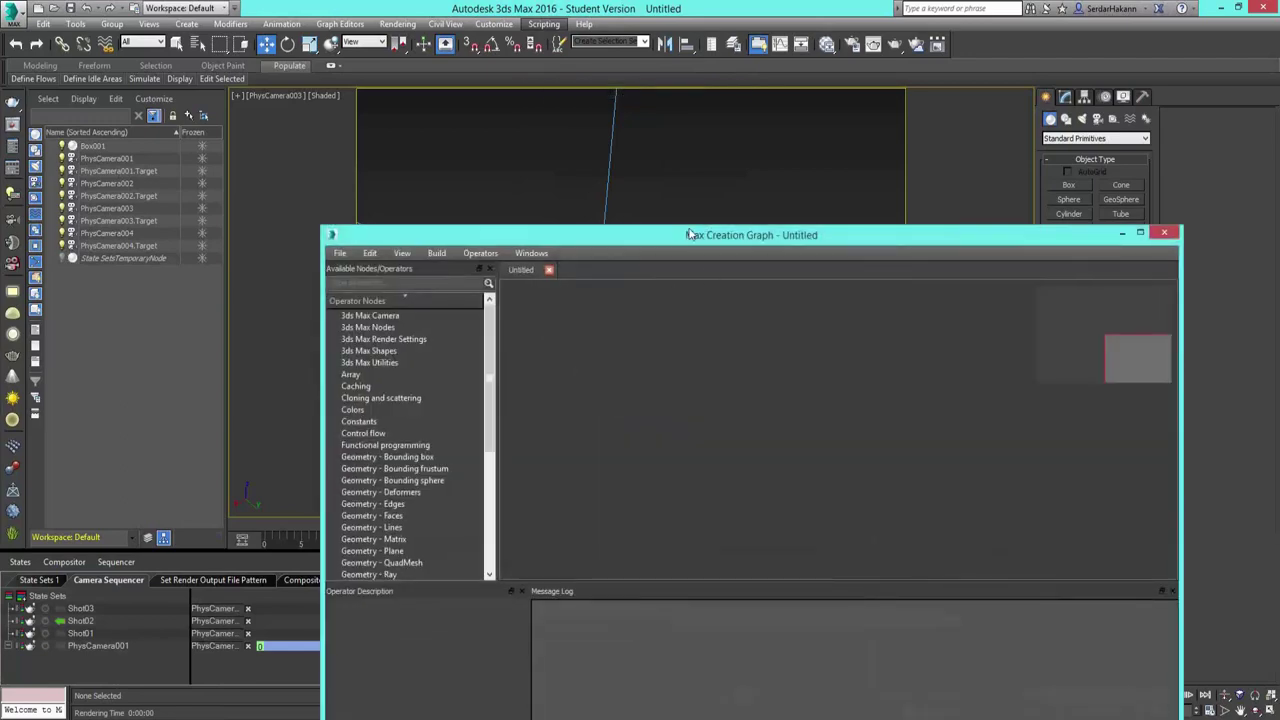
{"action": "double_click", "coordinate": [688, 234]}
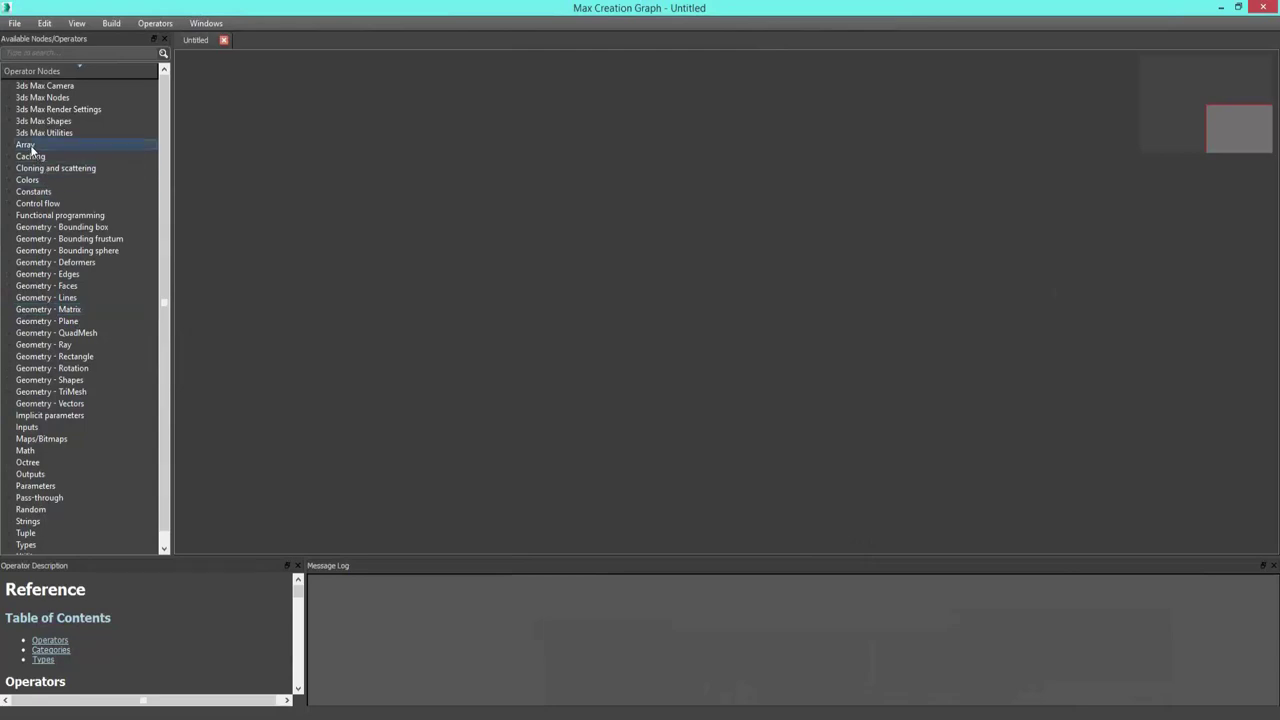
- Add a FieldOfView camera node, browse the operators for its value output, and close the graph editor
{"action": "left_click", "coordinate": [8, 85]}
{"action": "left_click_drag", "start_coordinate": [60, 97], "coordinate": [525, 251]}
{"action": "scroll", "coordinate": [623, 394], "scroll_direction": "down", "scroll_amount": 15}
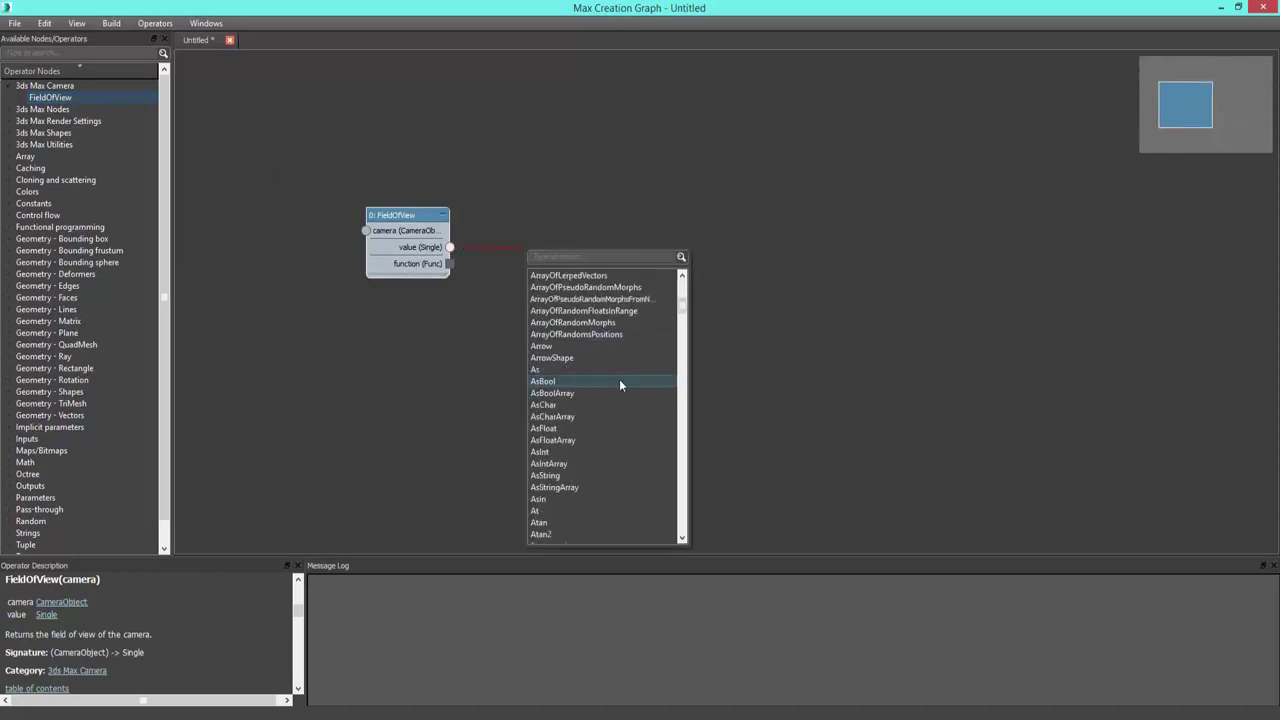
{"action": "scroll", "coordinate": [615, 385], "scroll_direction": "down", "scroll_amount": 15}
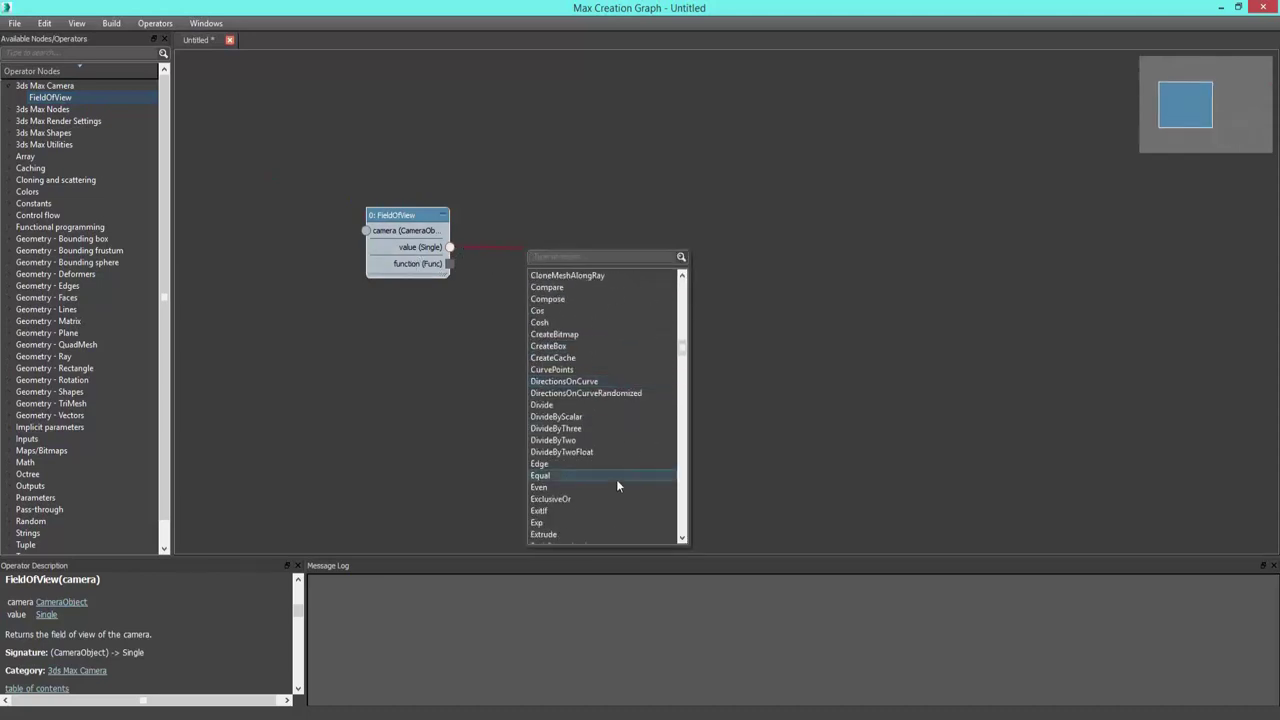
{"action": "scroll", "coordinate": [573, 375], "scroll_direction": "down", "scroll_amount": 10}
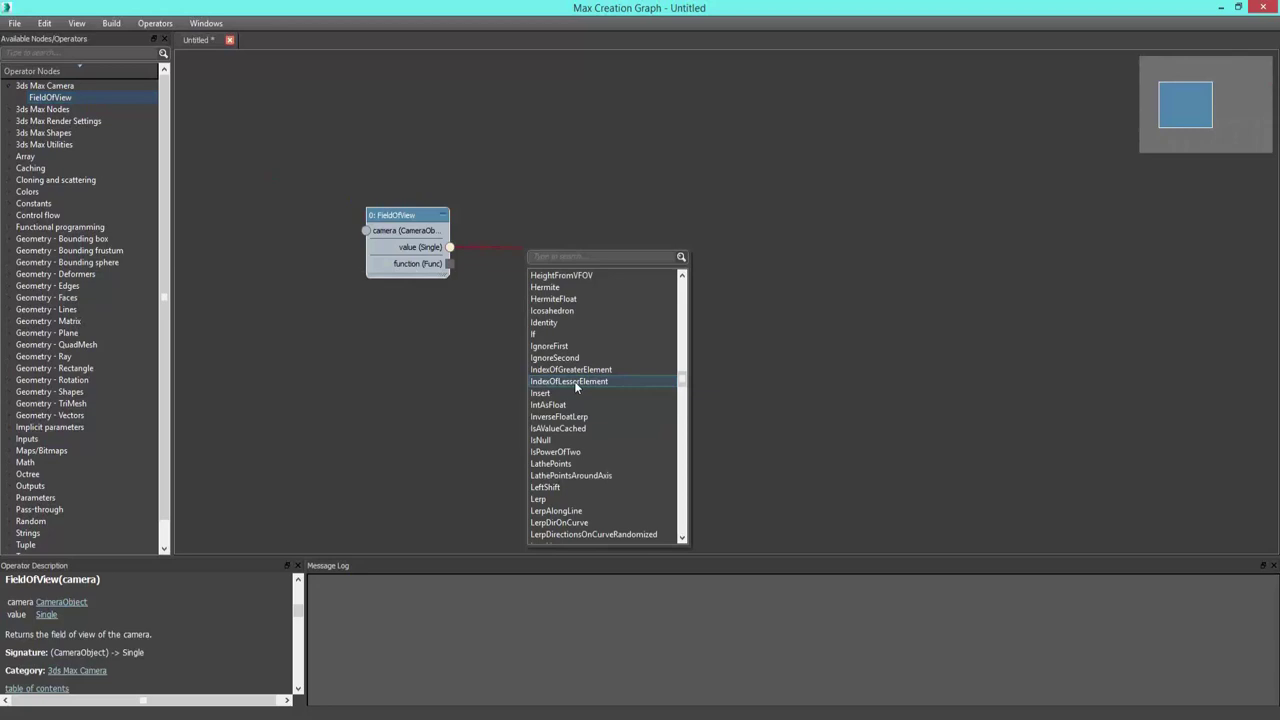
{"action": "left_click", "coordinate": [838, 225]}
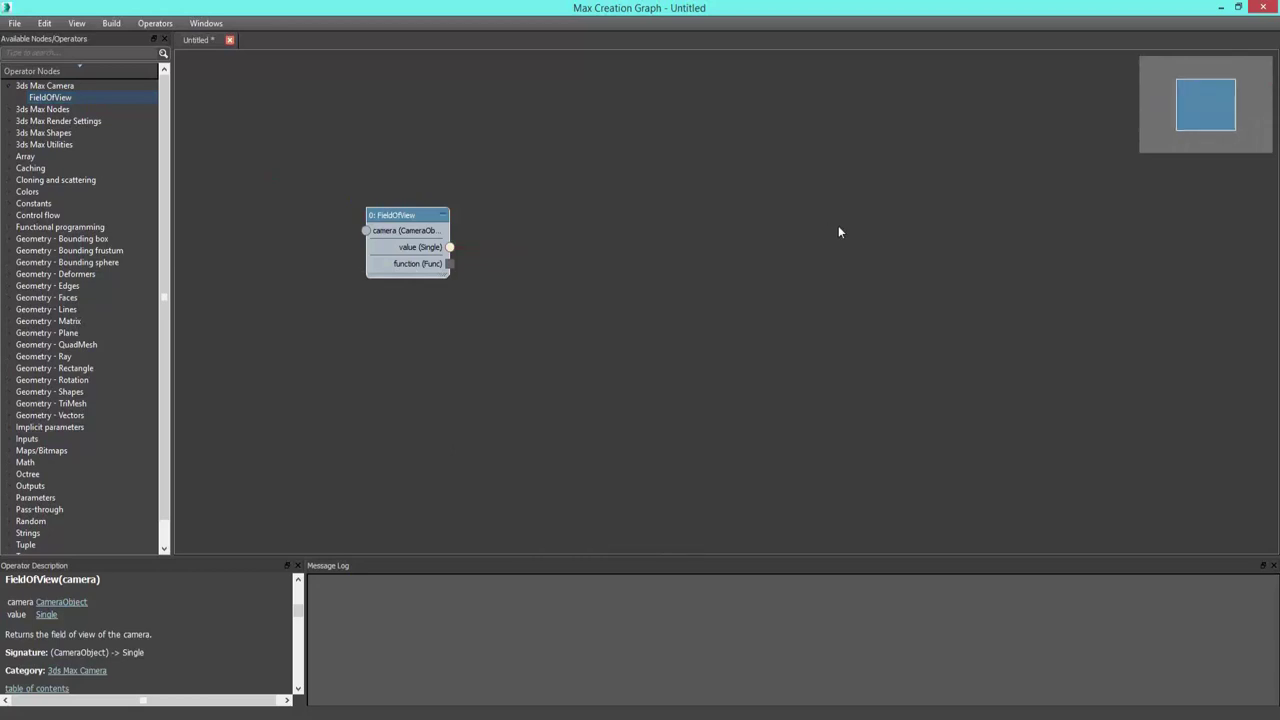
{"action": "left_click", "coordinate": [1265, 10]}
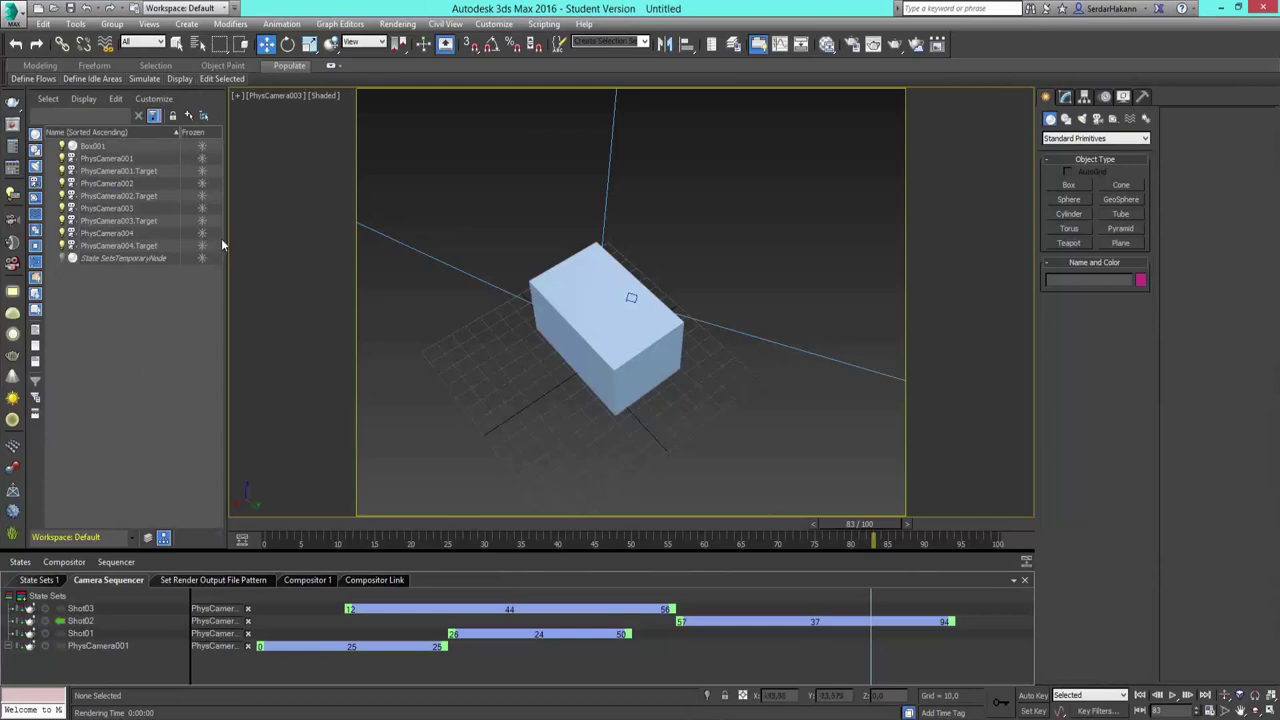
- Close the Camera Sequencer and delete the box and all physical cameras from the scene
{"action": "left_click", "coordinate": [397, 24]}
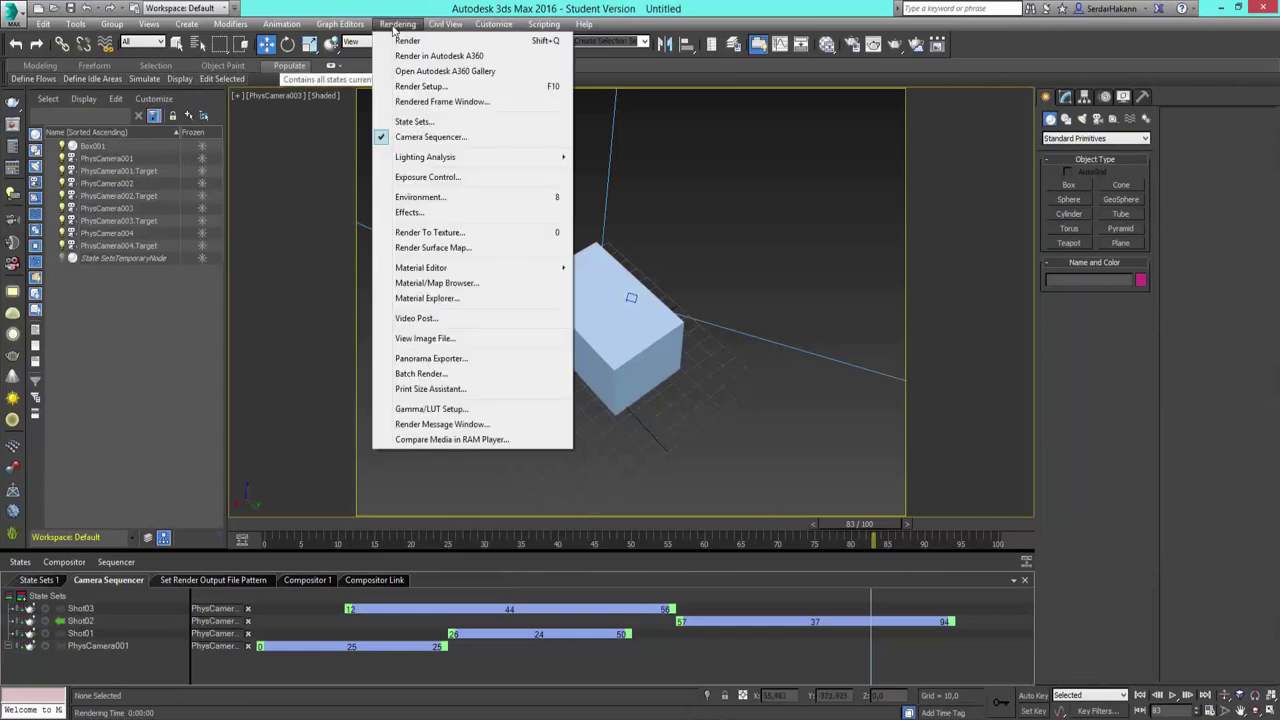
{"action": "left_click", "coordinate": [456, 137]}
{"action": "left_click_drag", "start_coordinate": [806, 514], "coordinate": [291, 117]}
{"action": "key", "text": "Delete"}
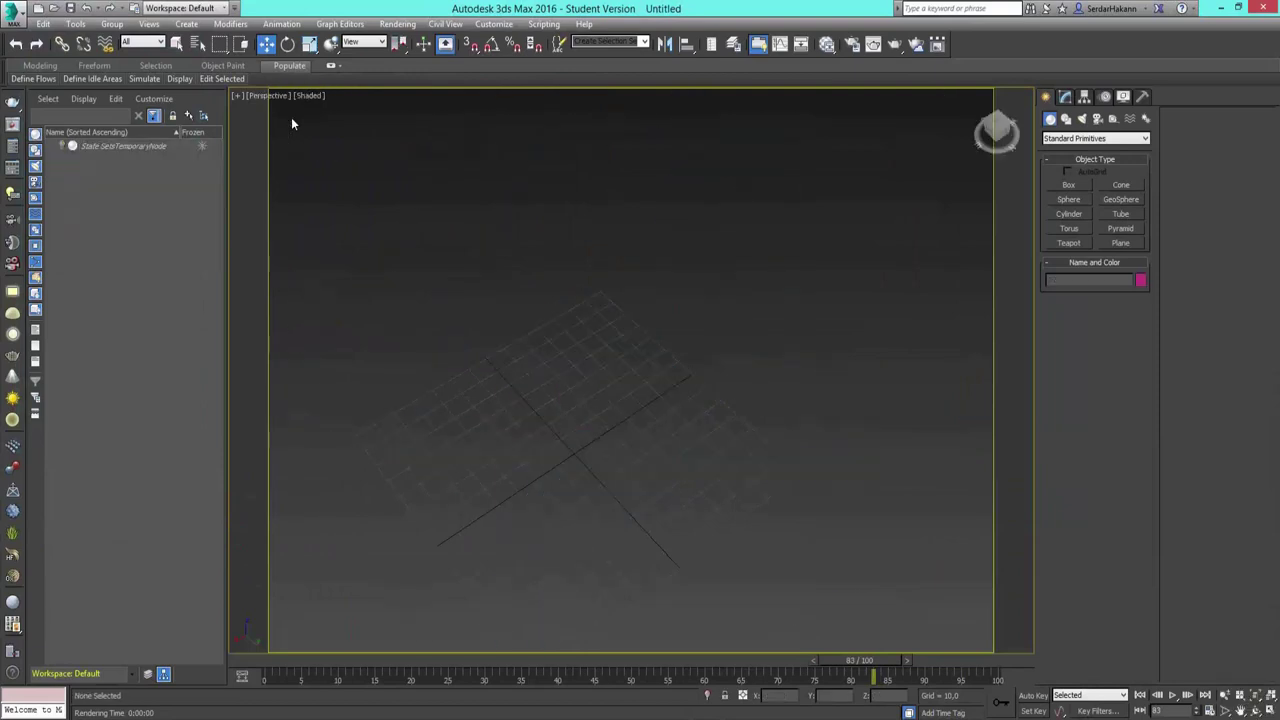
- Expand the Populate ribbon to its full tools and maximize the Top viewport
{"action": "key", "text": "z"}
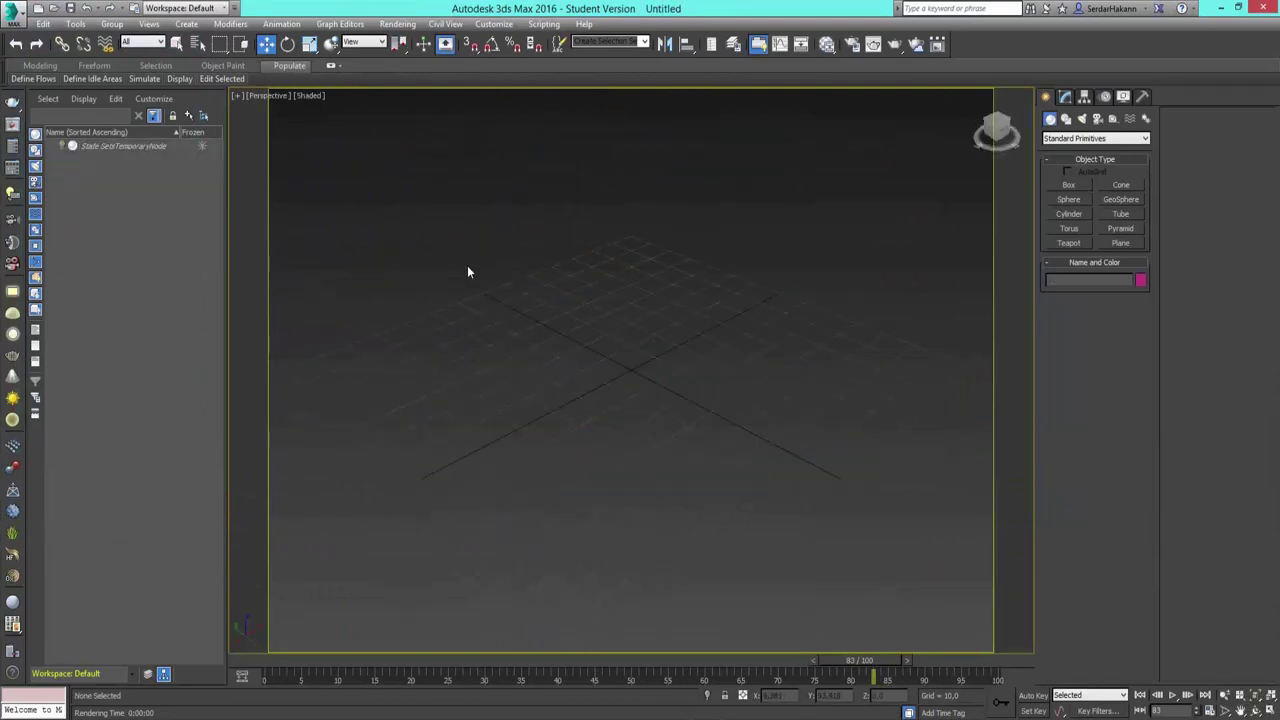
{"action": "left_click", "coordinate": [1270, 710]}
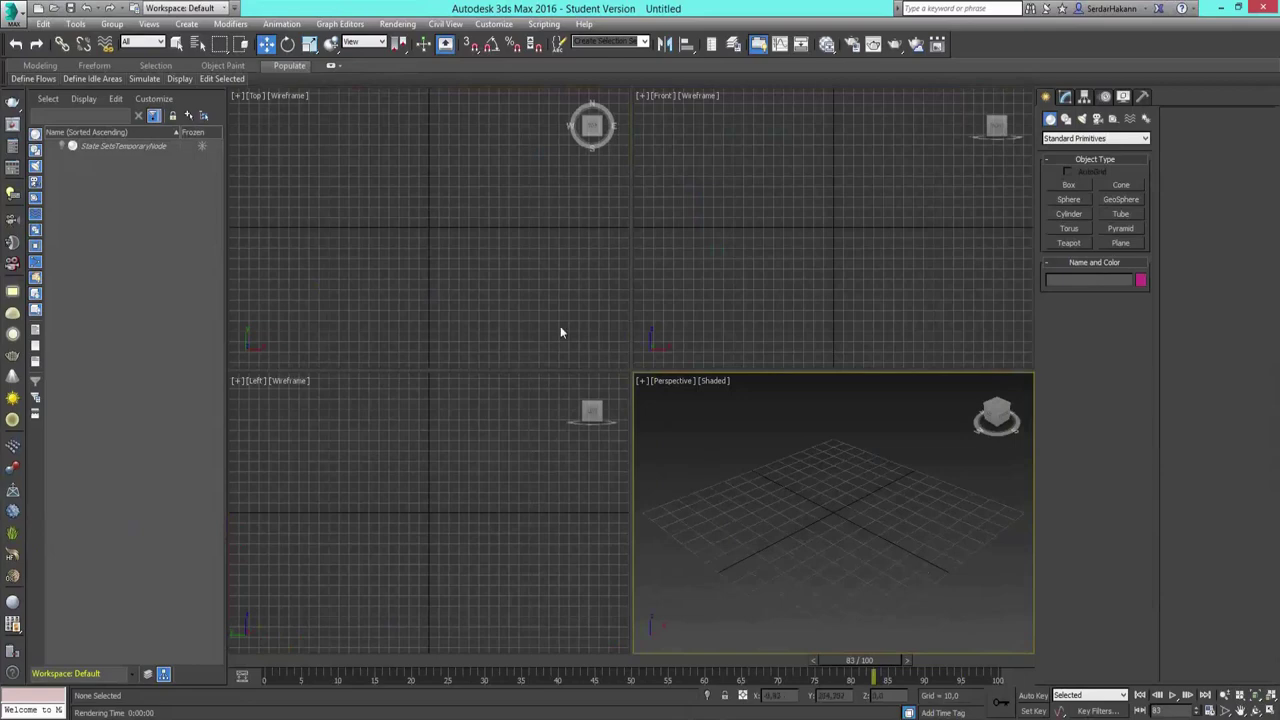
{"action": "left_click", "coordinate": [469, 226]}
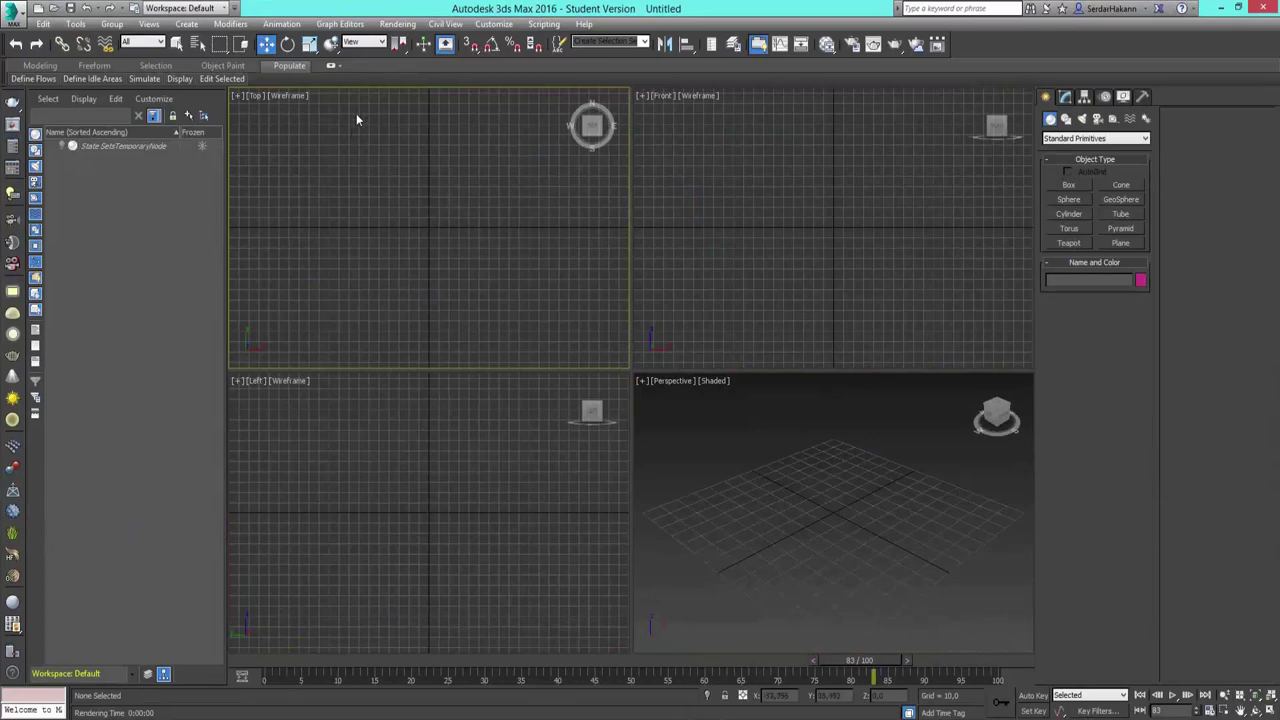
{"action": "left_click", "coordinate": [332, 67]}
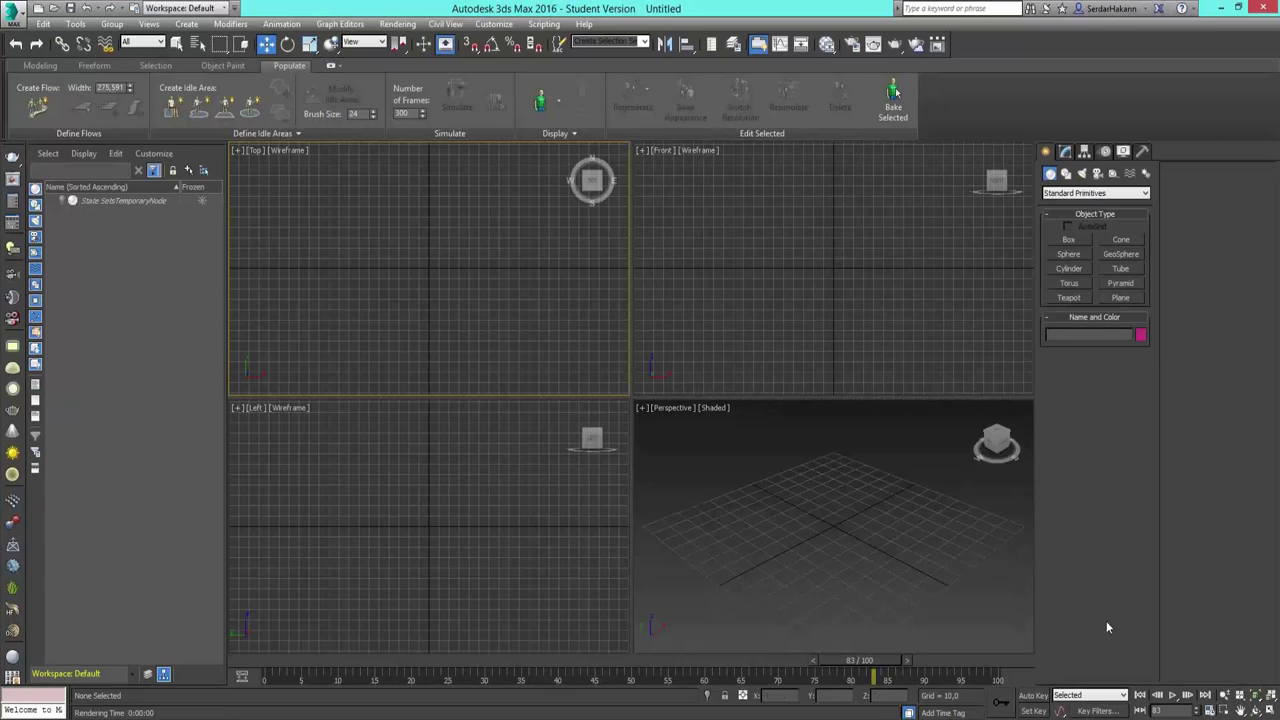
{"action": "left_click", "coordinate": [1268, 711]}
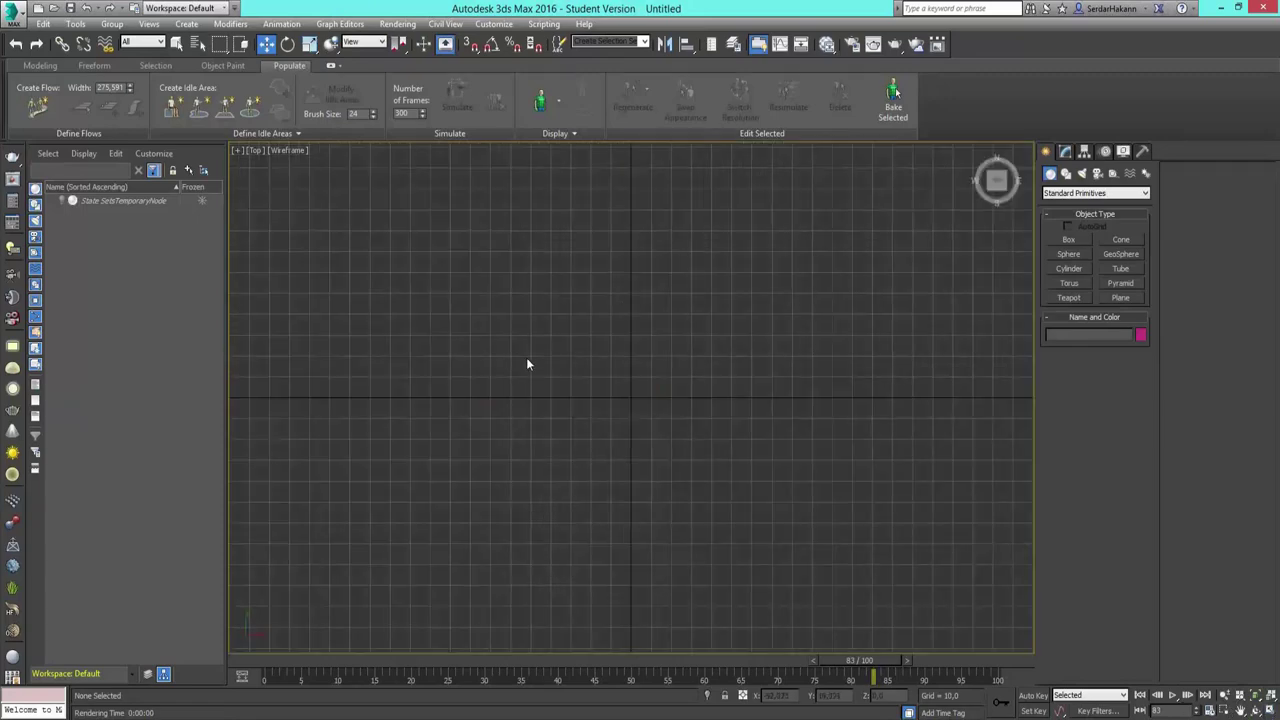
{"action": "scroll", "coordinate": [647, 357], "scroll_direction": "down", "scroll_amount": 1}
{"action": "middle_click_drag", "start_coordinate": [771, 366], "coordinate": [771, 400]}
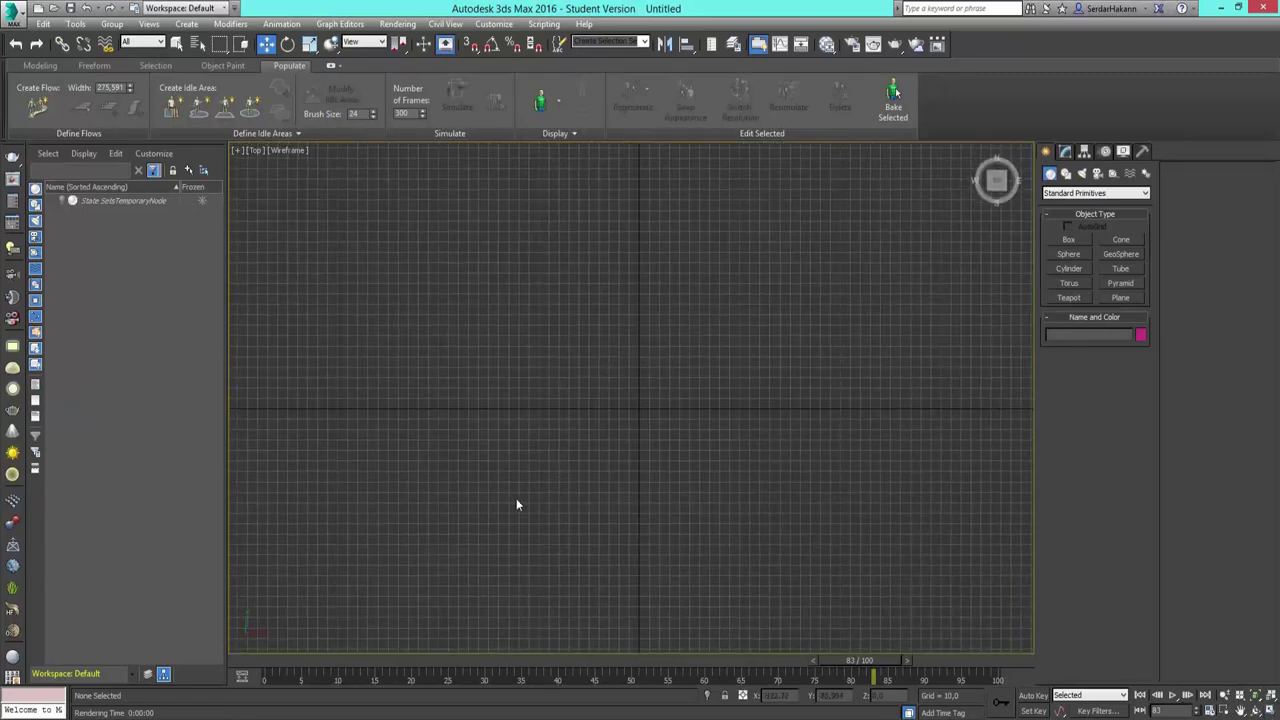
- Hide the grid and draw a single straight Populate flow horizontally across the Top view, from right to left
{"action": "left_click", "coordinate": [33, 107]}
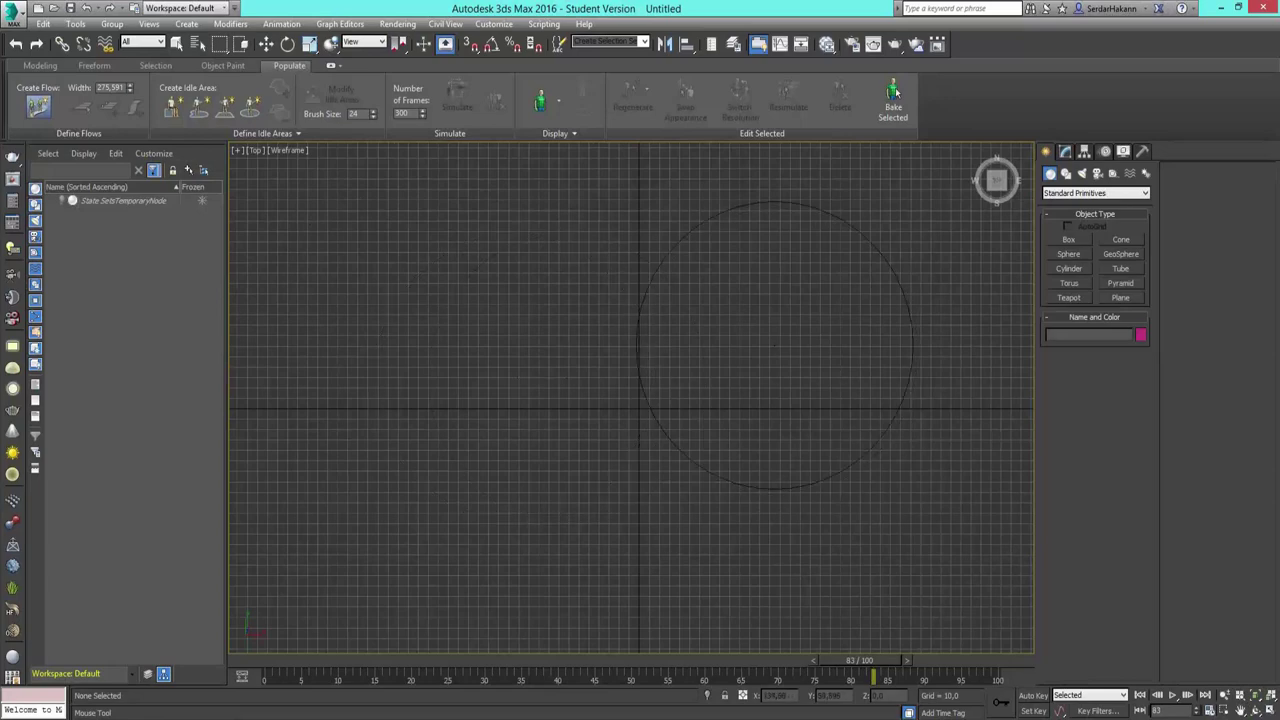
{"action": "scroll", "coordinate": [755, 348], "scroll_direction": "down", "scroll_amount": 3}
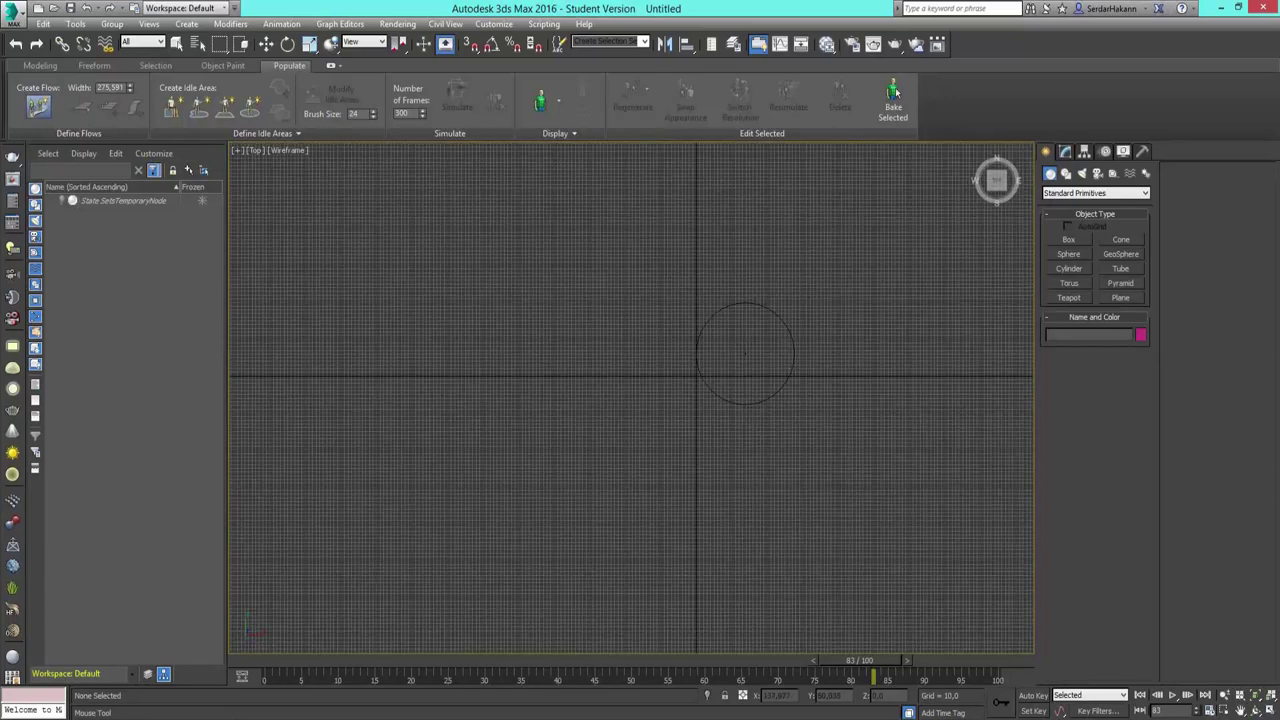
{"action": "key", "text": "g"}
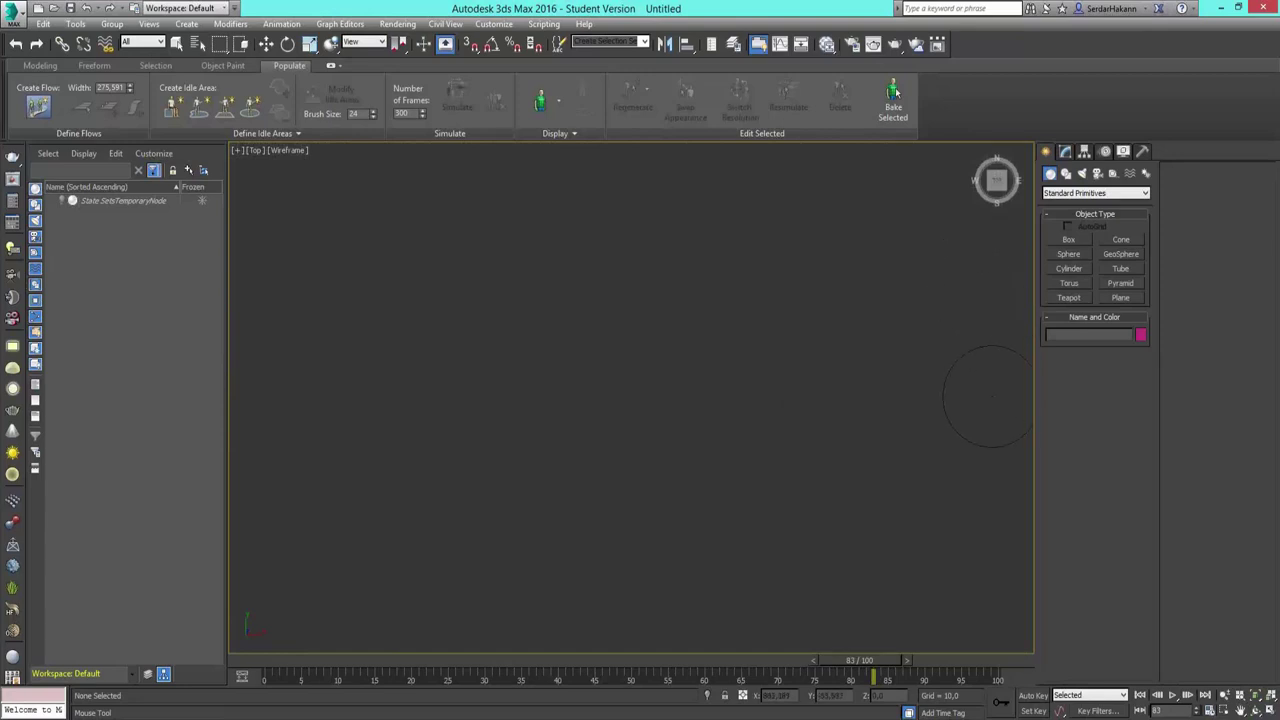
{"action": "left_click_drag", "start_coordinate": [990, 396], "coordinate": [330, 396]}
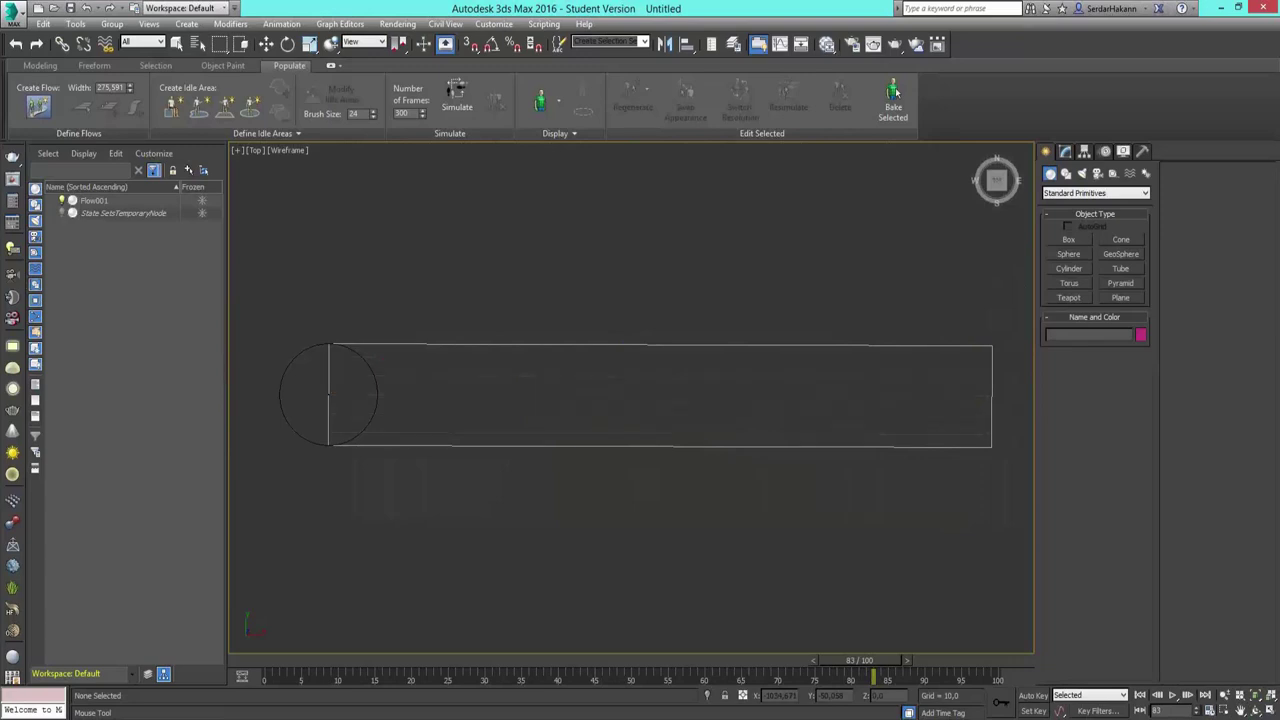
{"action": "mouse_move", "coordinate": [325, 398]}
{"action": "left_mouse_down"}
{"action": "mouse_move", "coordinate": [277, 297]}
{"action": "mouse_move", "coordinate": [362, 222]}
{"action": "left_mouse_up"}
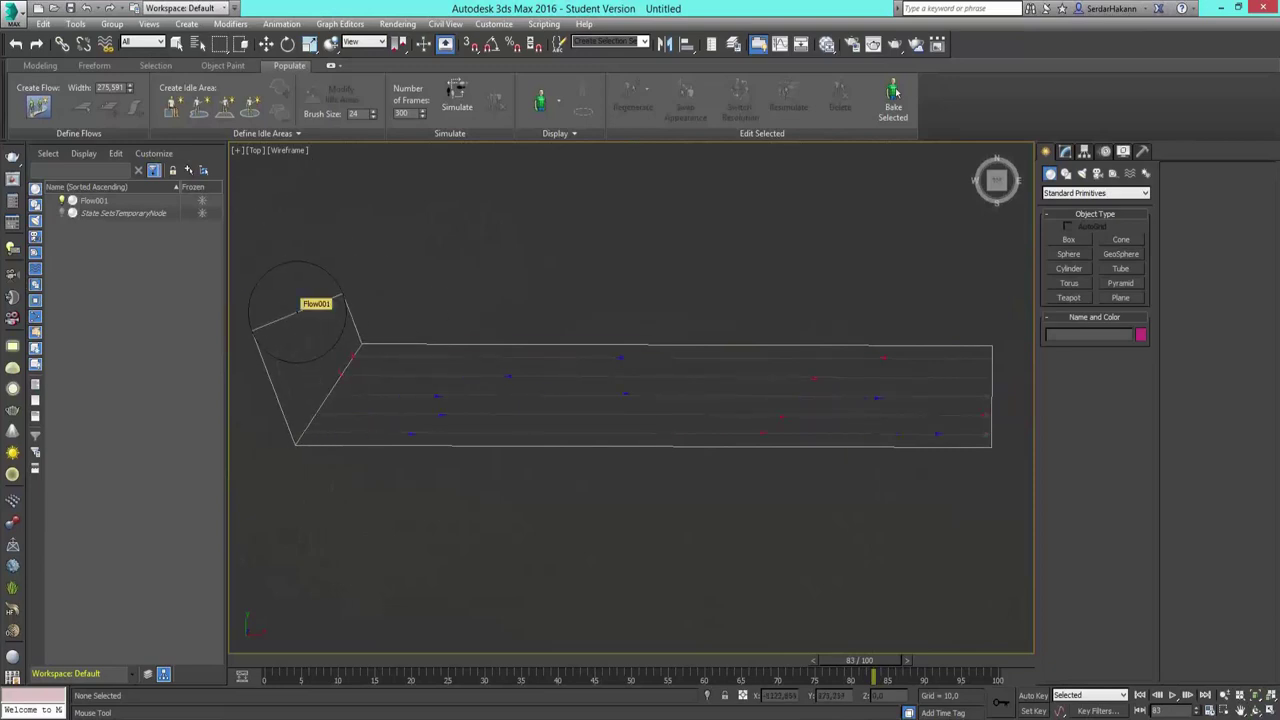
{"action": "right_click", "coordinate": [297, 311]}
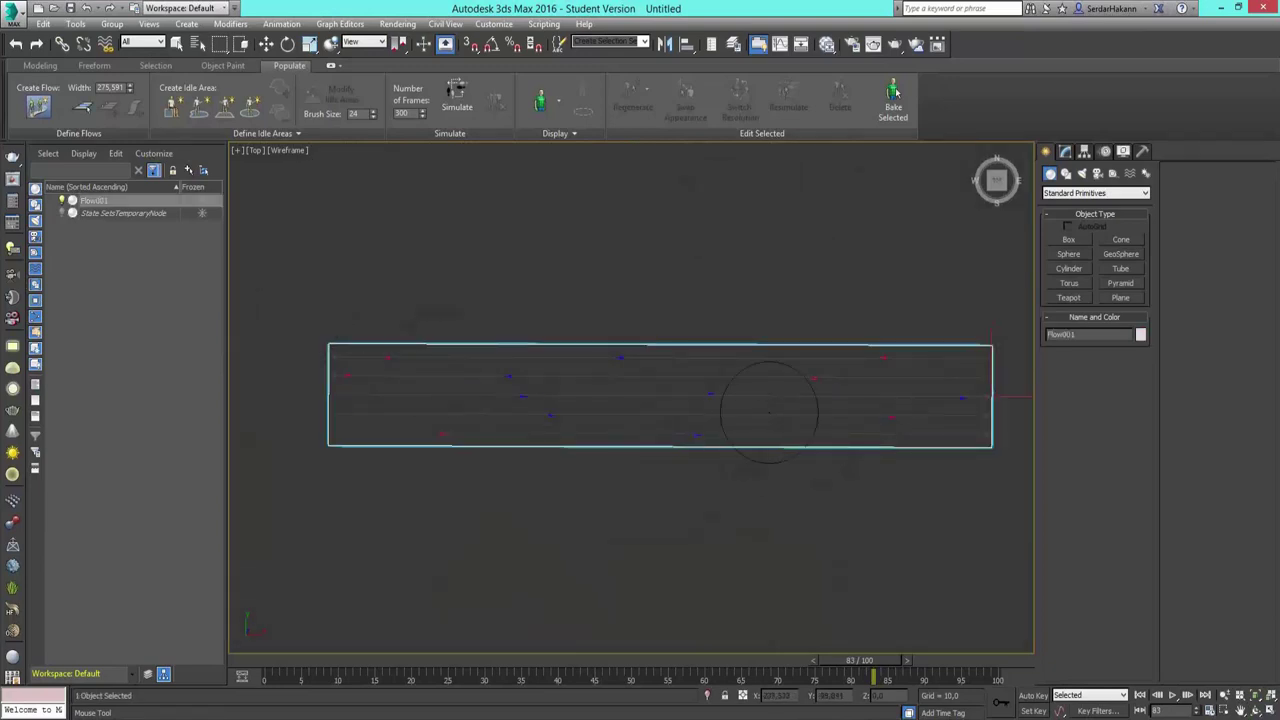
{"action": "left_click_drag", "start_coordinate": [839, 353], "coordinate": [817, 358]}
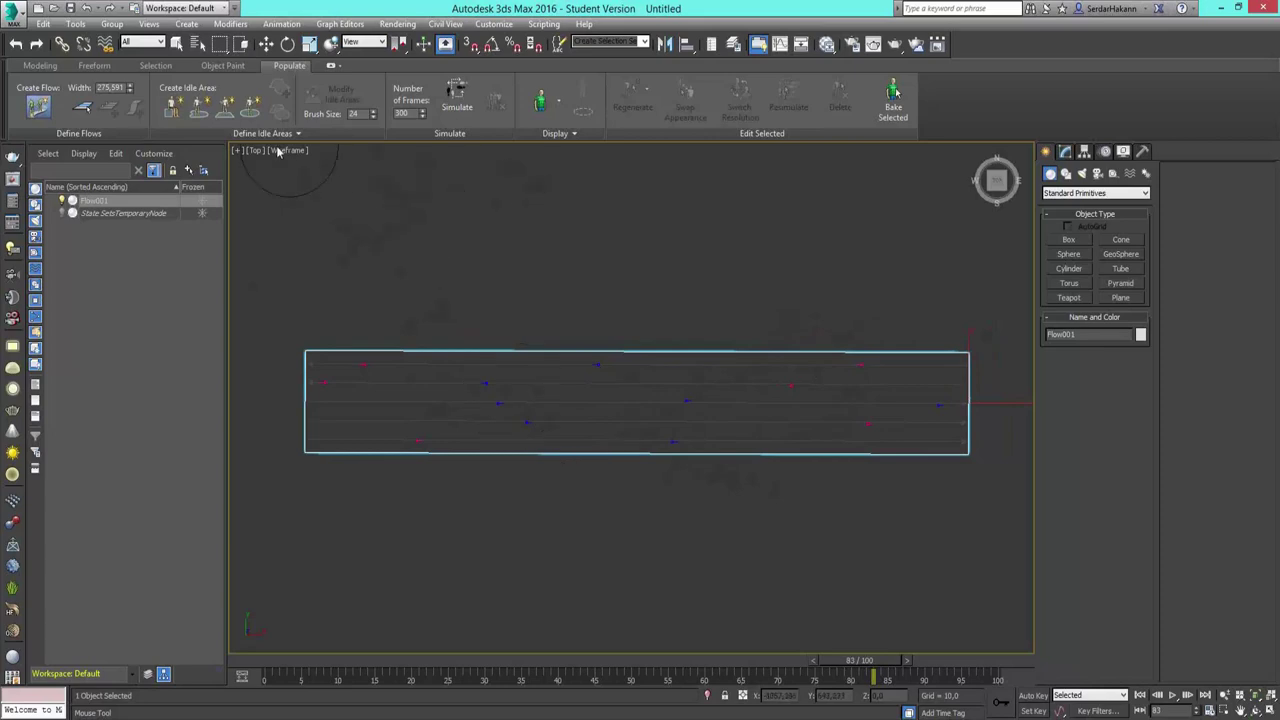
{"action": "key", "text": "w"}
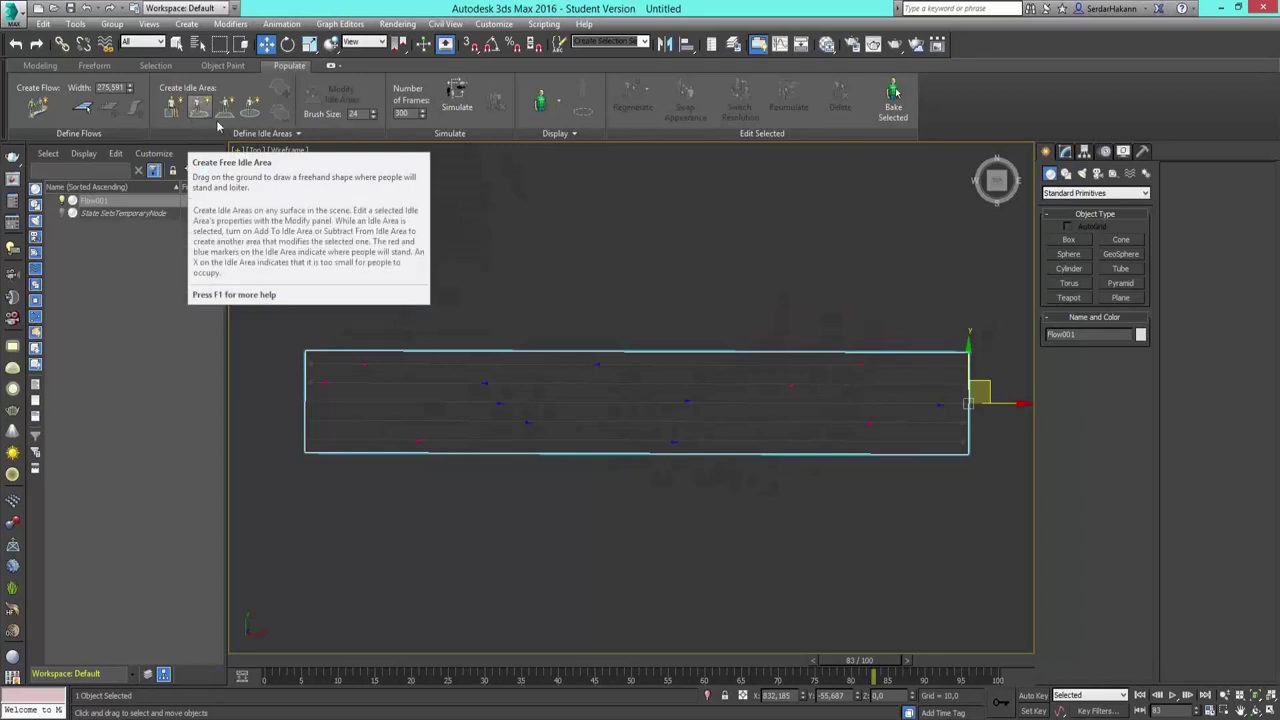
- Place three Populate seats close together near the left end of the flow
{"action": "left_click", "coordinate": [178, 113]}
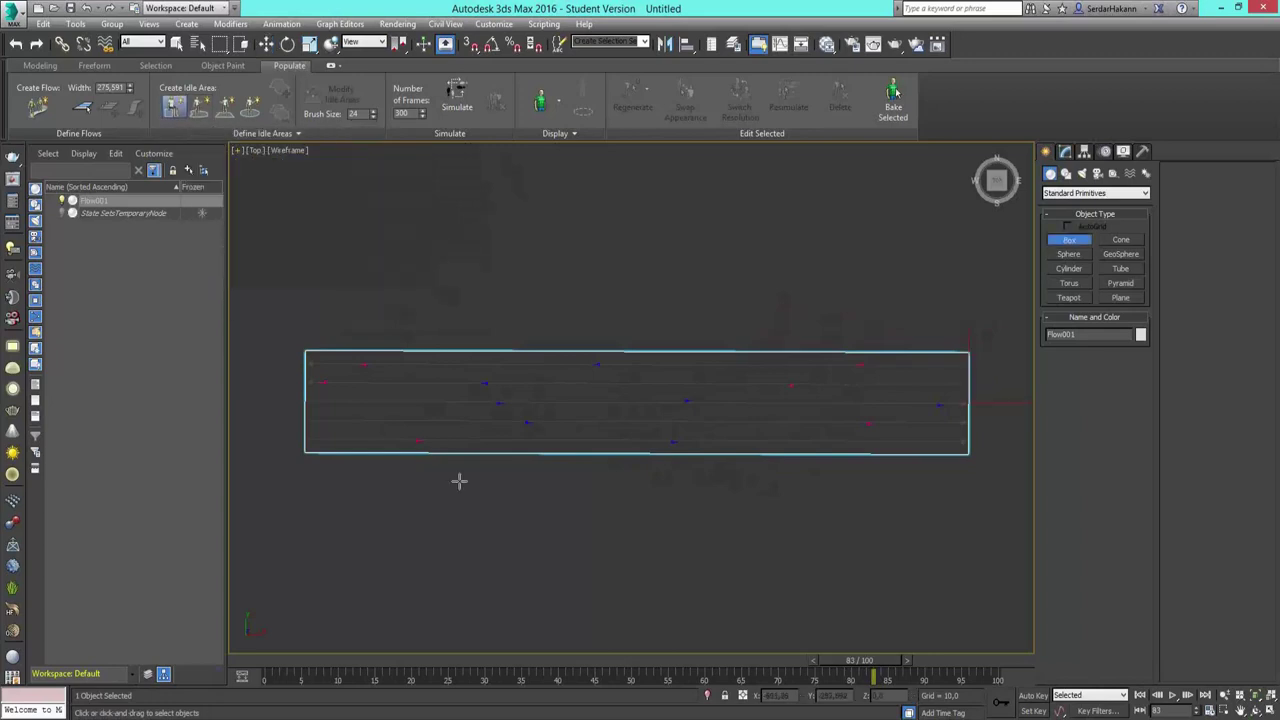
{"action": "left_click", "coordinate": [362, 387]}
{"action": "left_click", "coordinate": [366, 401]}
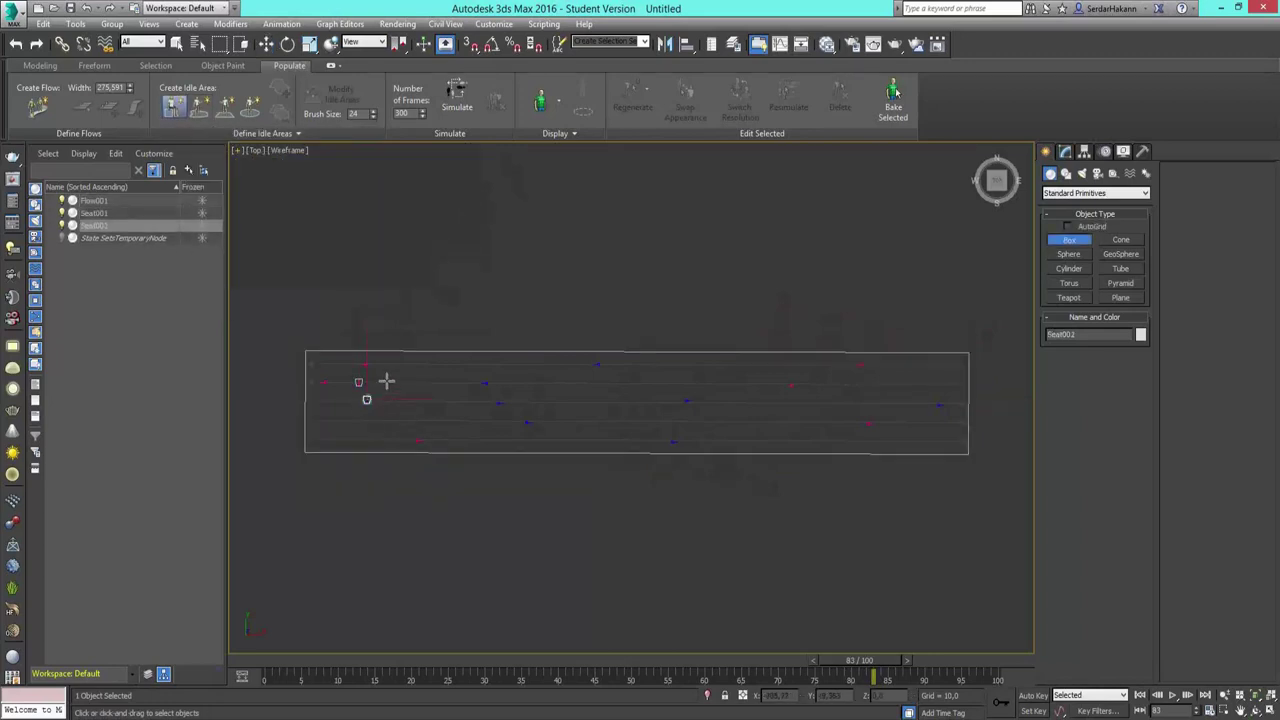
{"action": "left_click", "coordinate": [386, 377]}
- Draw a long rectangular idle area just inside the outline of the flow
{"action": "left_click", "coordinate": [199, 108]}
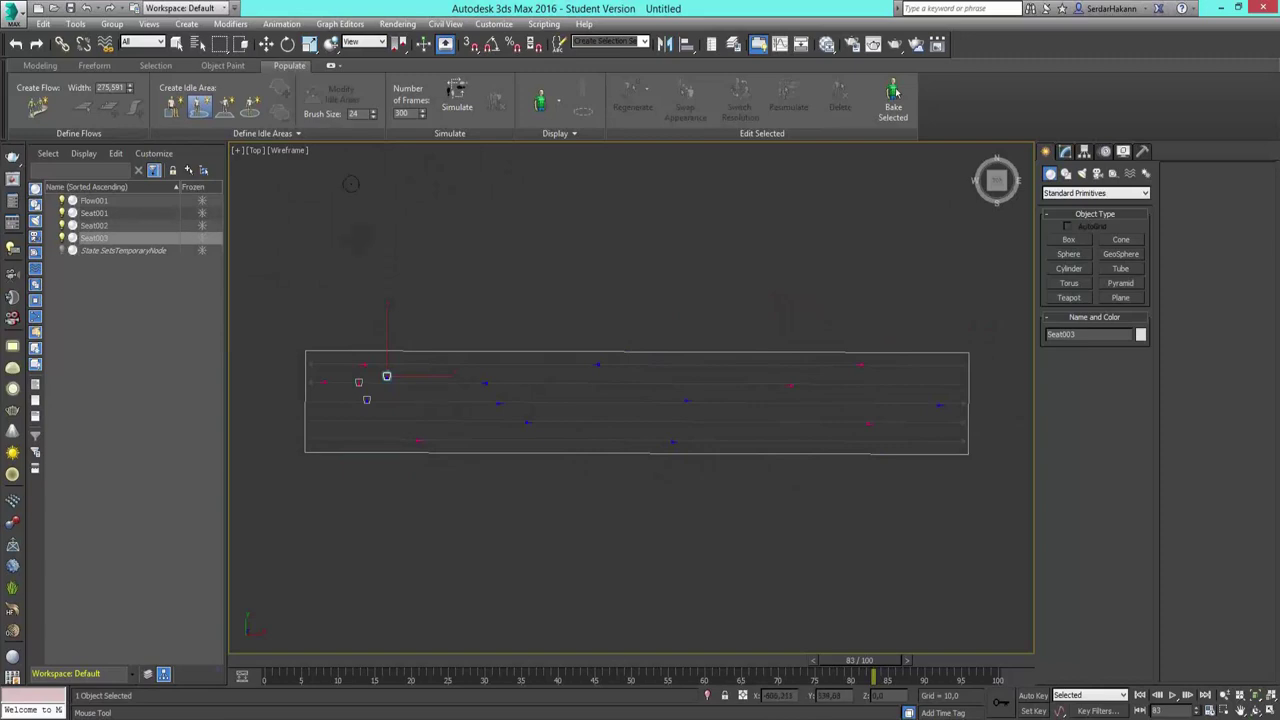
{"action": "left_click", "coordinate": [225, 108]}
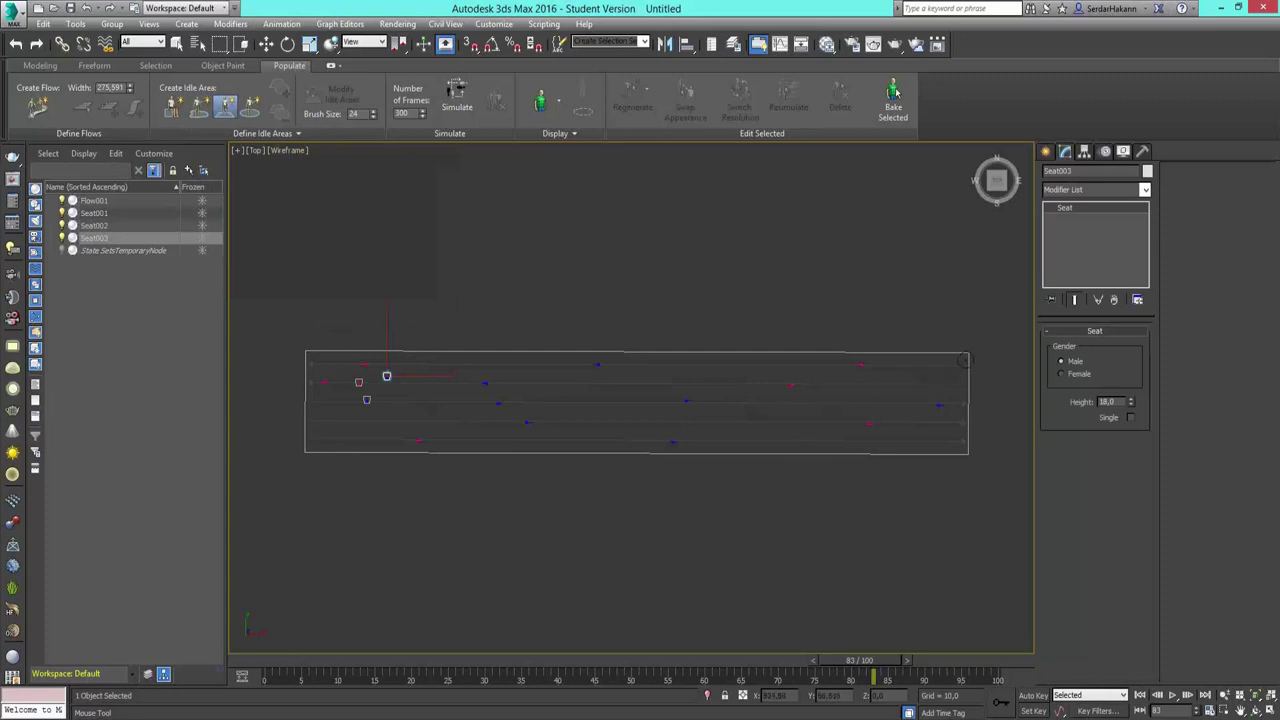
{"action": "left_click_drag", "start_coordinate": [950, 372], "coordinate": [323, 445]}
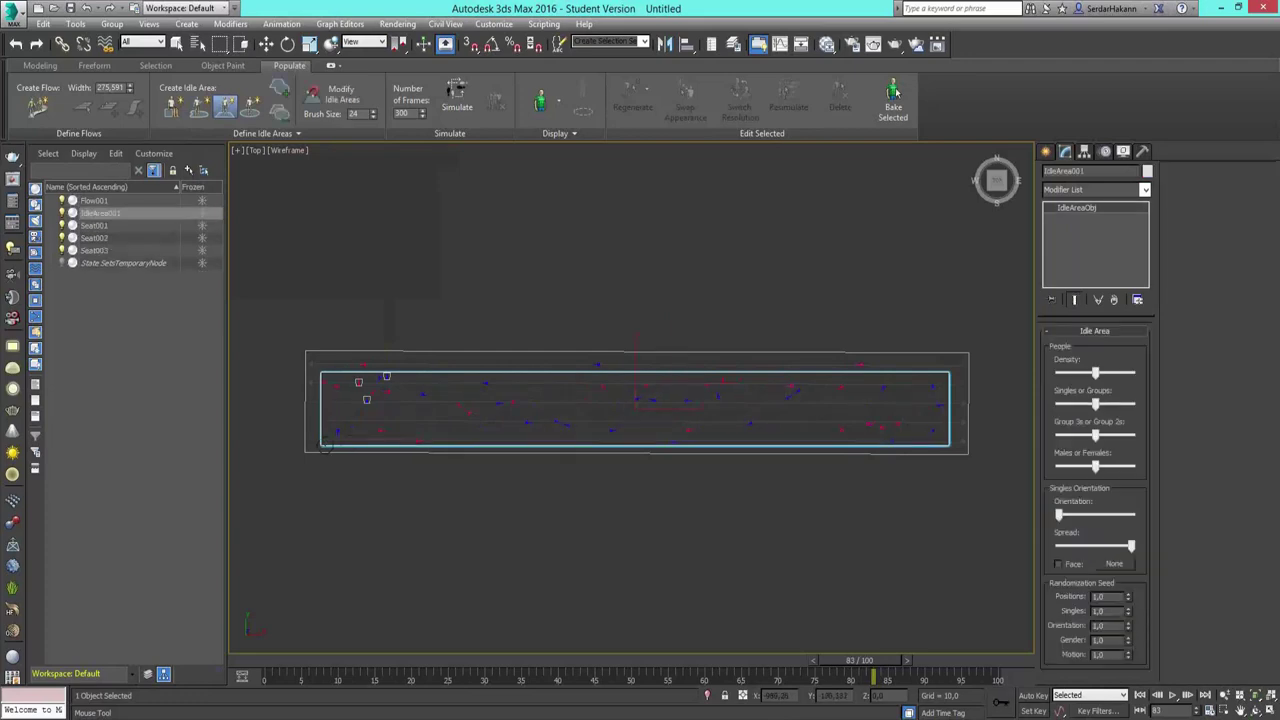
- Draw two circular idle areas inside the flow, one right of its centre and one left of it
{"action": "left_click", "coordinate": [251, 105]}
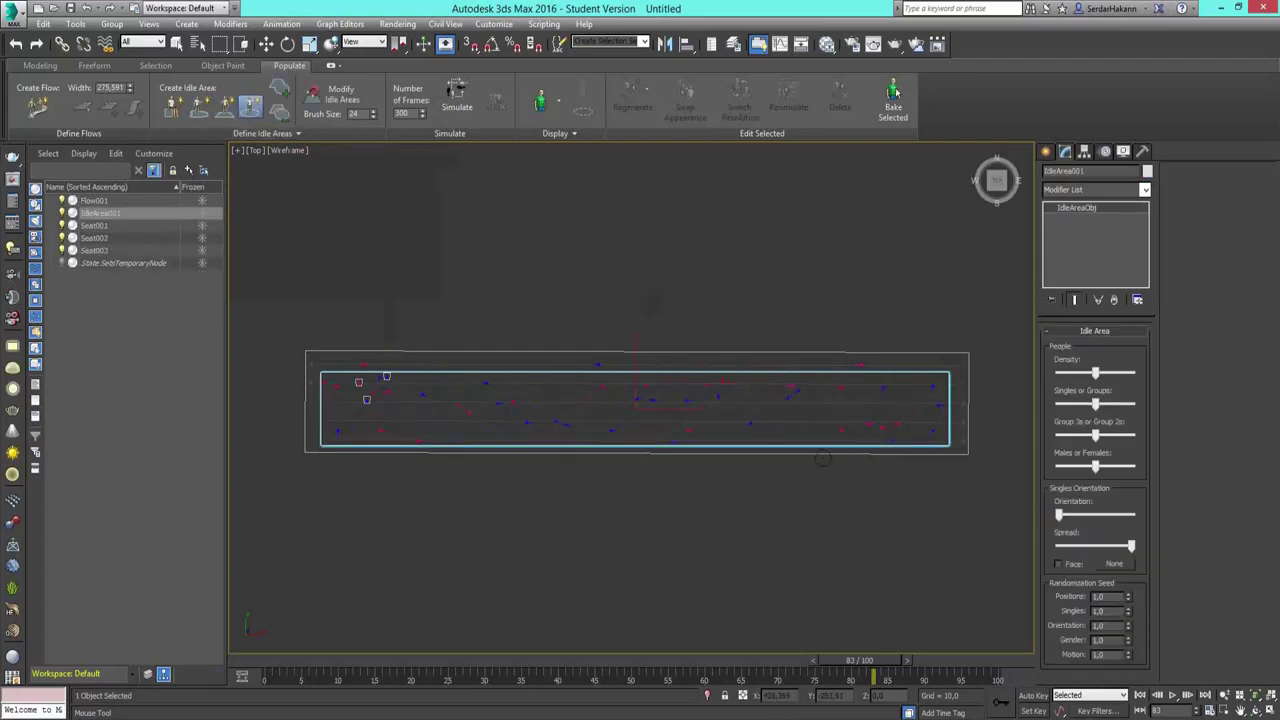
{"action": "left_click", "coordinate": [763, 395]}
{"action": "left_click", "coordinate": [765, 395]}
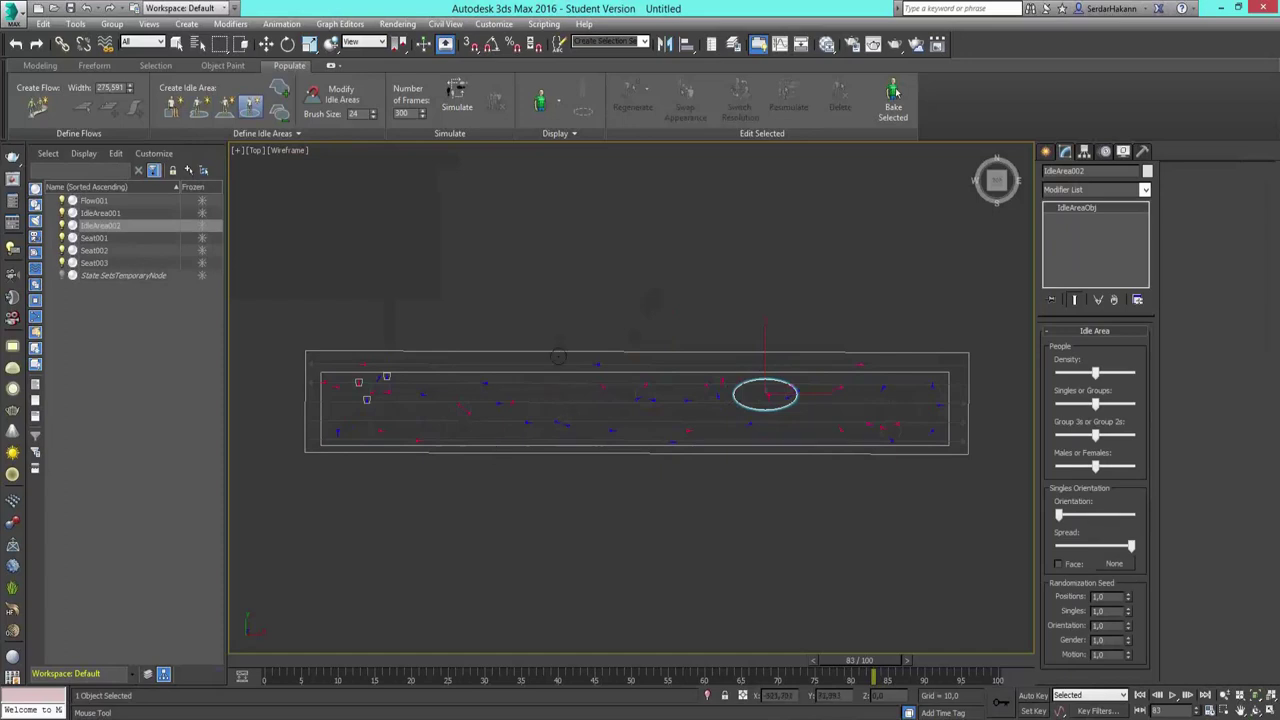
{"action": "left_click", "coordinate": [547, 393]}
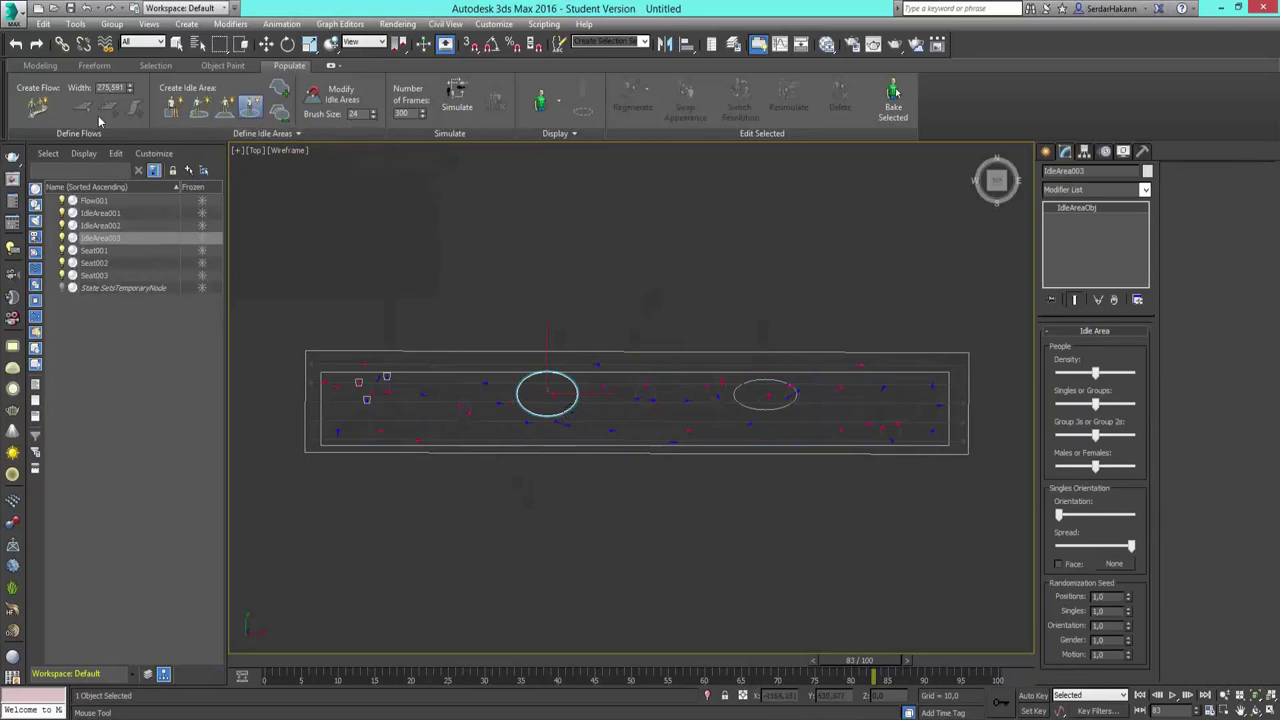
- Maximize the Perspective view with the whole flow in sight and simulate the Populate crowd for 300 frames
{"action": "left_click", "coordinate": [266, 45]}
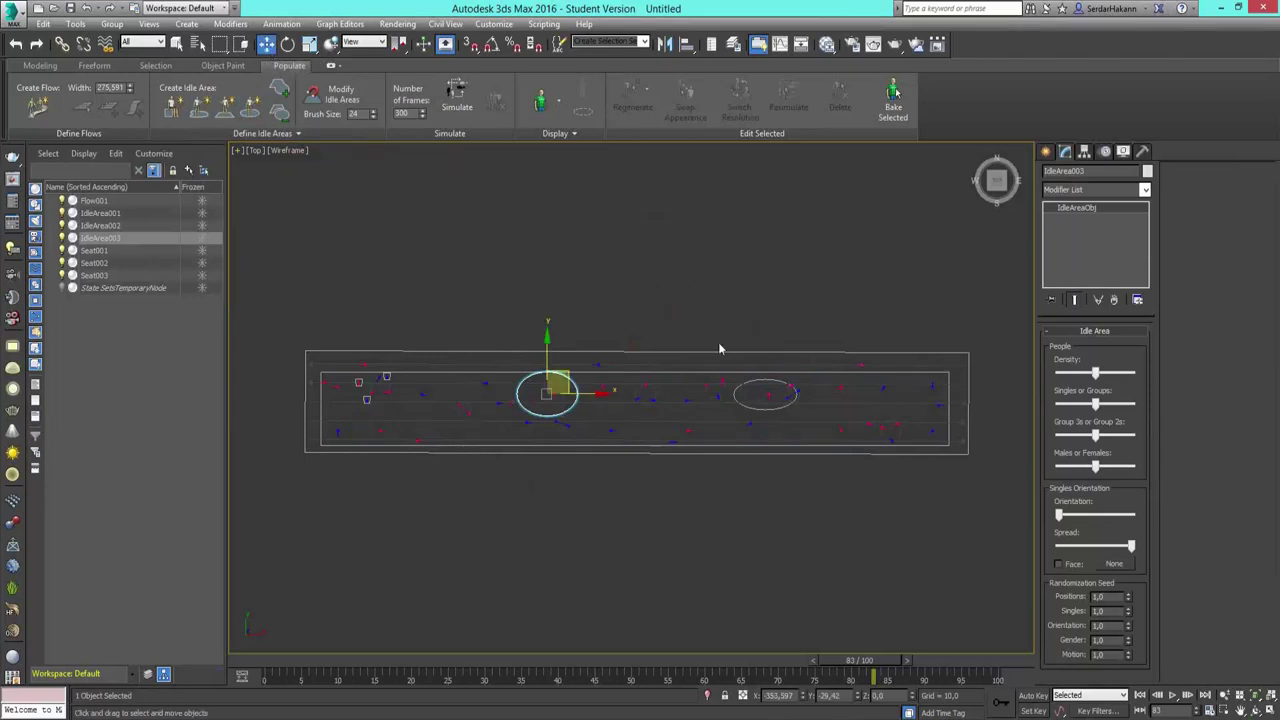
{"action": "left_click", "coordinate": [1262, 709]}
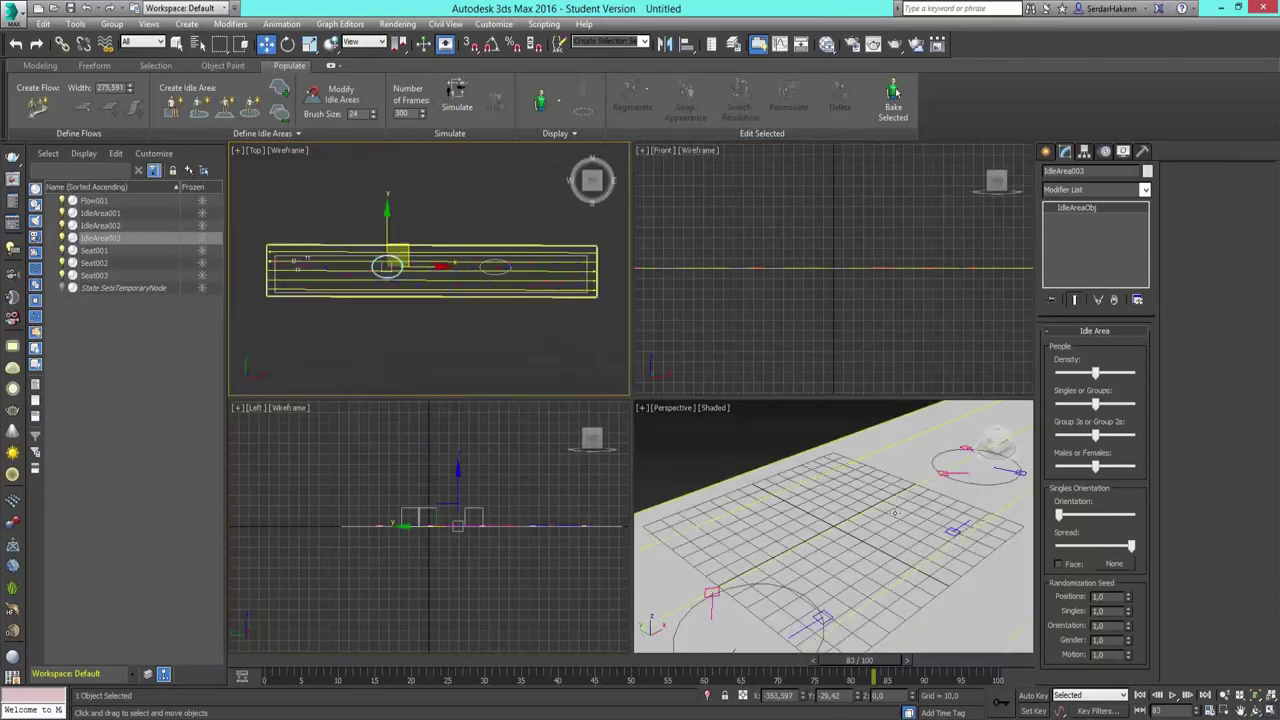
{"action": "left_click", "coordinate": [1262, 709]}
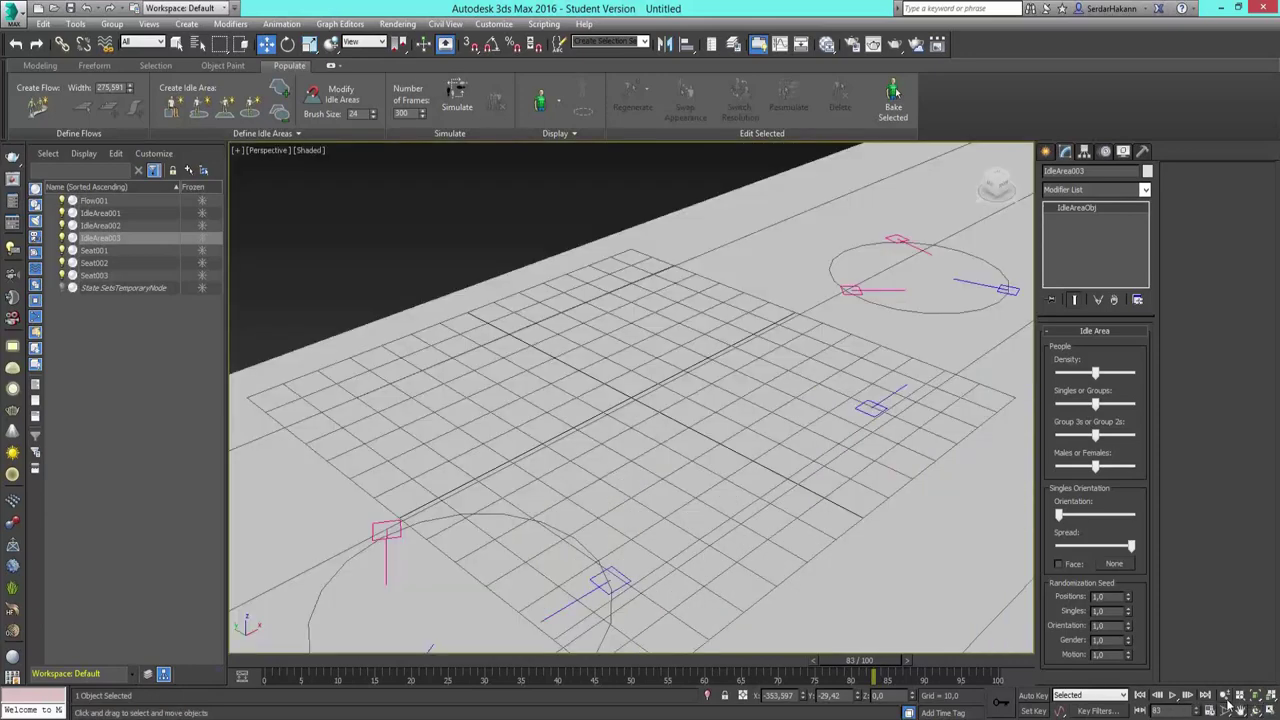
{"action": "left_click", "coordinate": [1225, 694]}
{"action": "left_click_drag", "start_coordinate": [647, 319], "coordinate": [630, 440]}
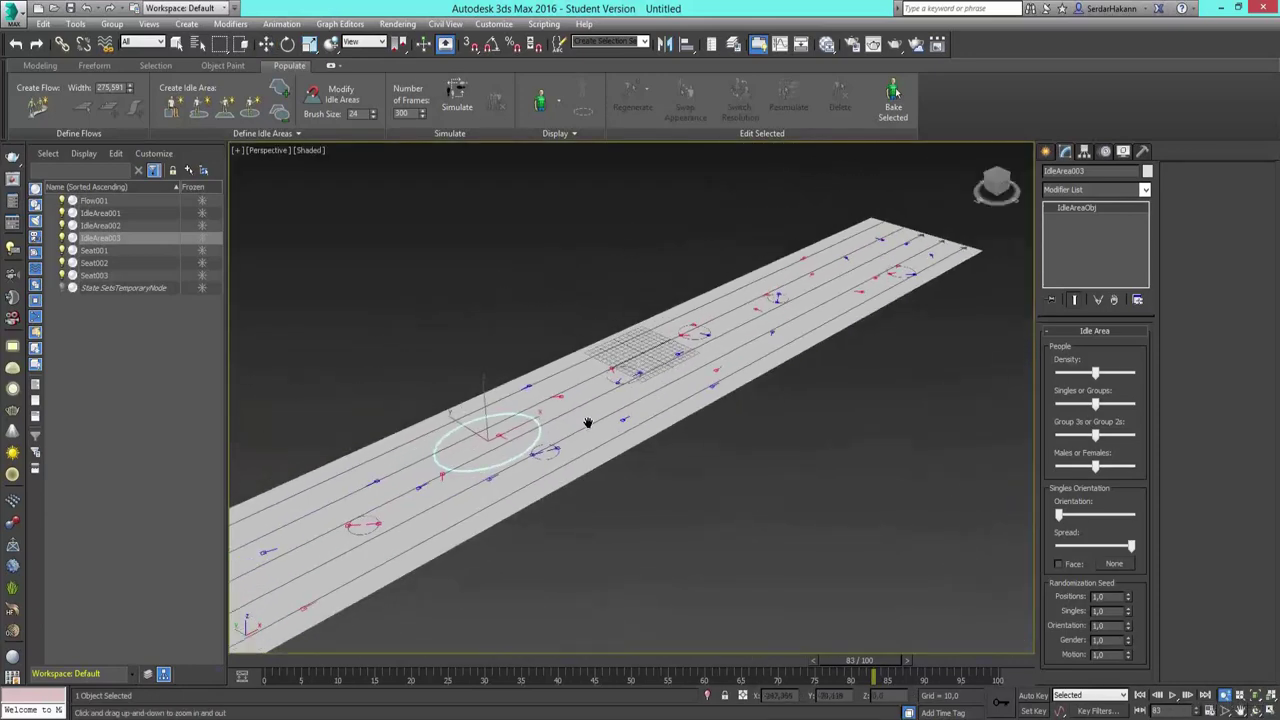
{"action": "middle_click_drag", "start_coordinate": [589, 423], "coordinate": [723, 389]}
{"action": "scroll", "coordinate": [722, 412], "scroll_direction": "up", "scroll_amount": 3}
{"action": "scroll", "coordinate": [730, 488], "scroll_direction": "down", "scroll_amount": 4}
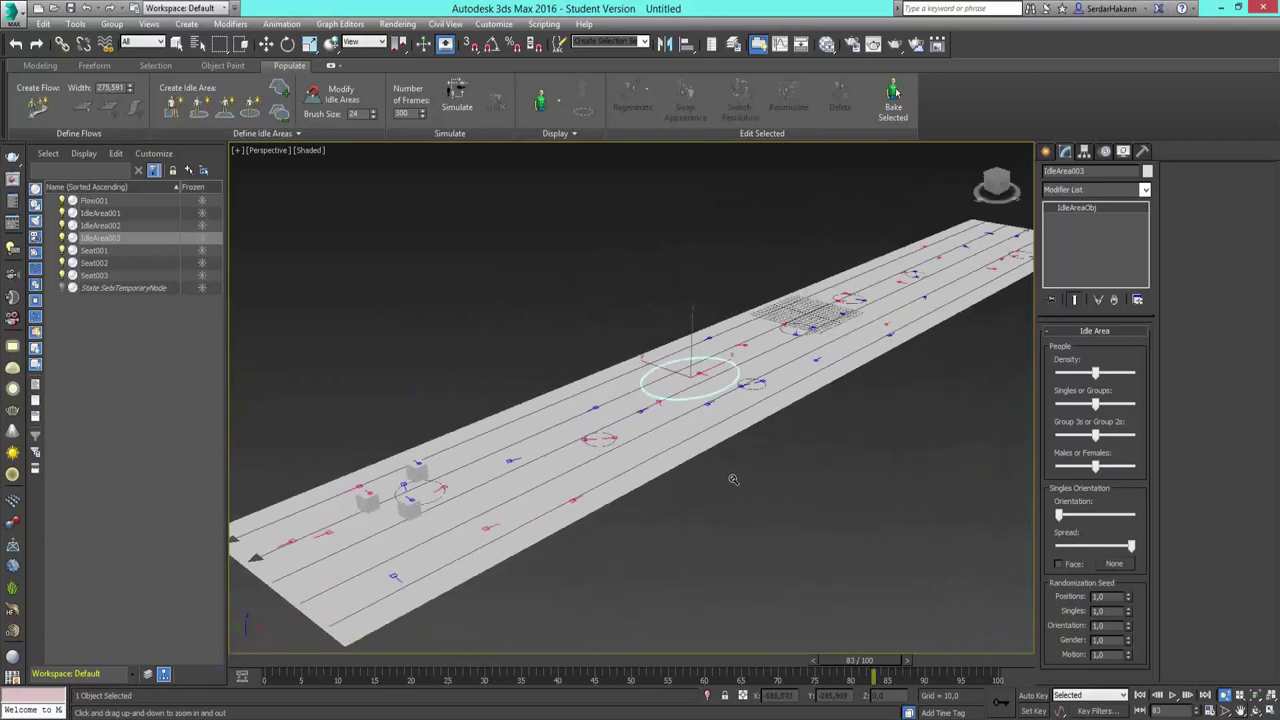
{"action": "left_click", "coordinate": [453, 116]}
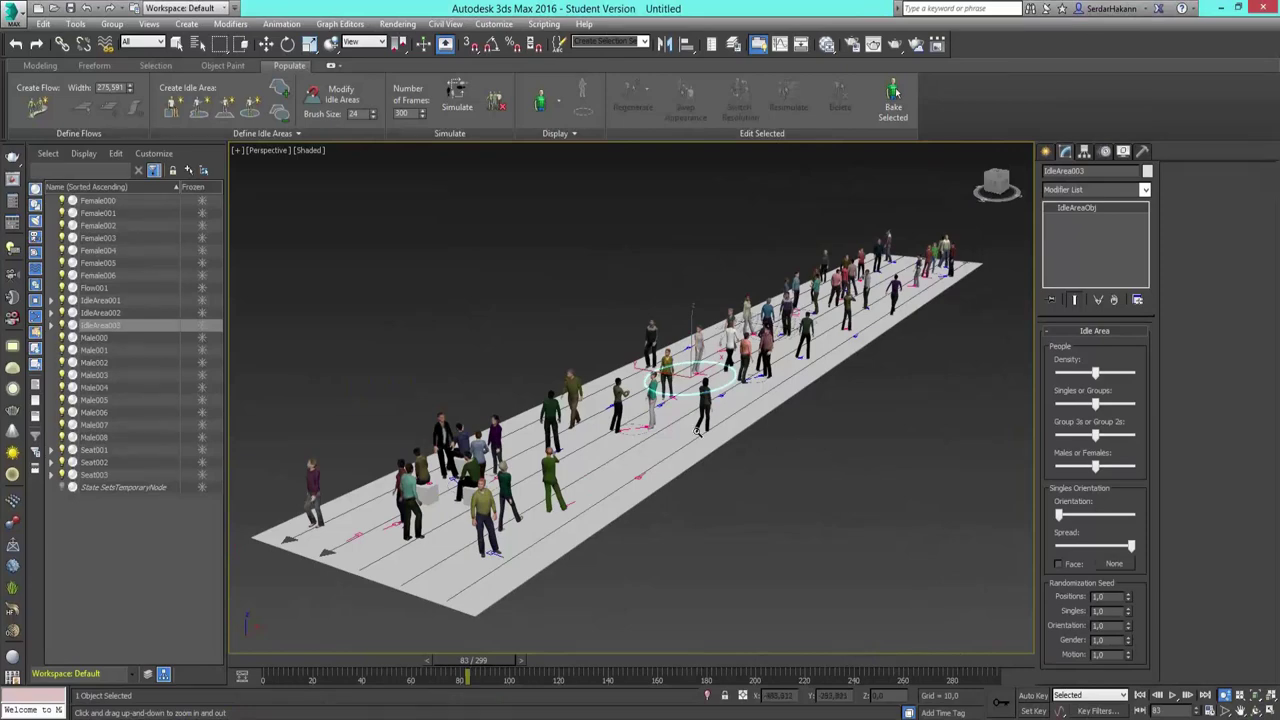
- Return to the Move tool and change the Perspective view's shading style to Clay
{"action": "left_click", "coordinate": [266, 44]}
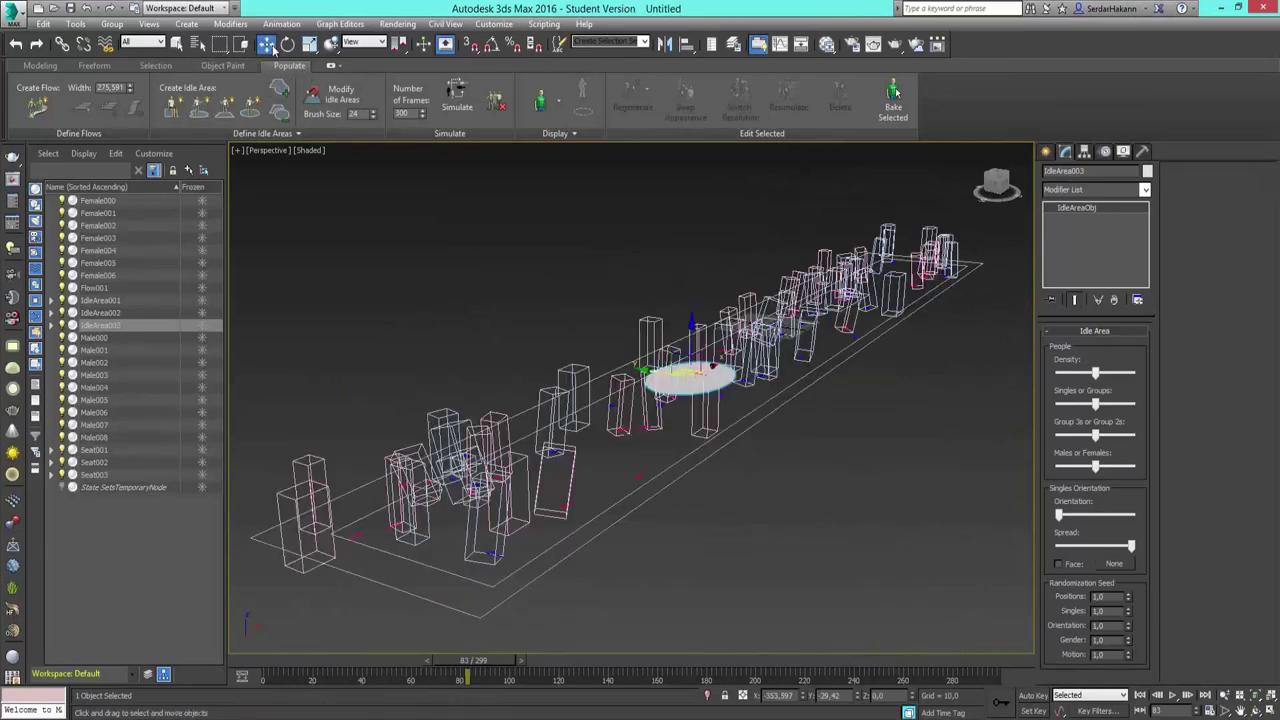
{"action": "left_click", "coordinate": [305, 150]}
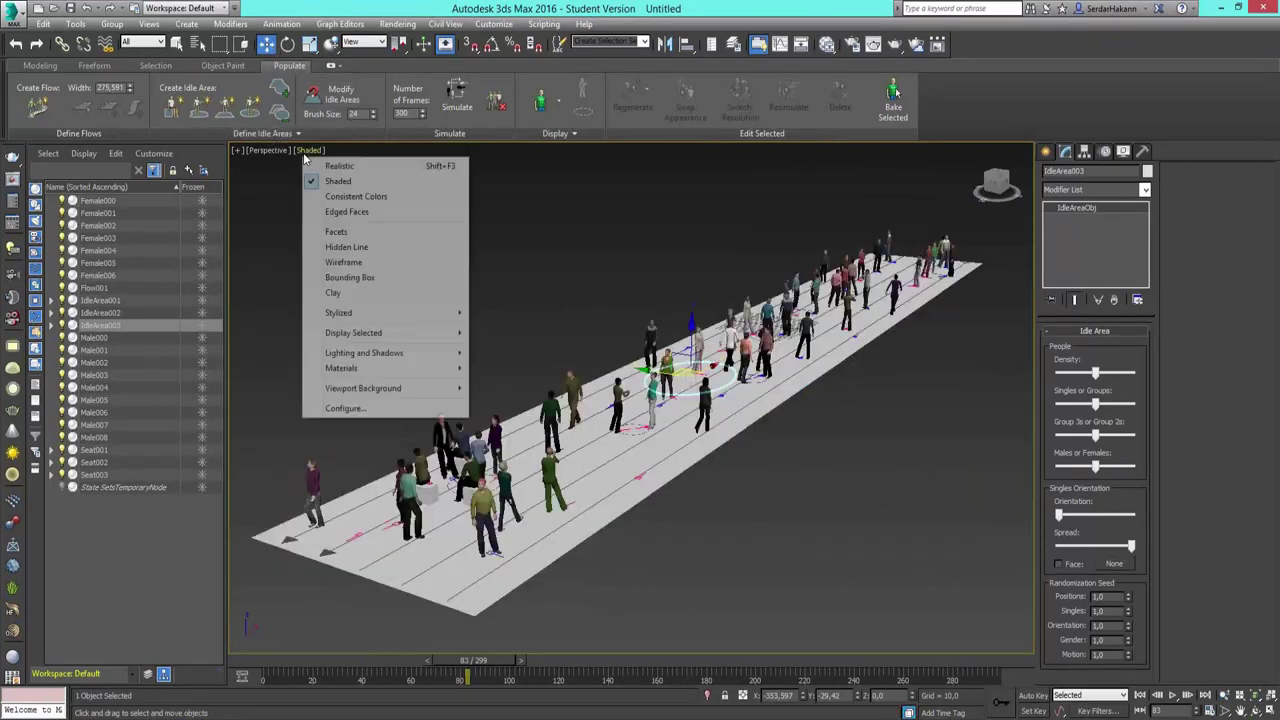
{"action": "key", "text": "Escape"}
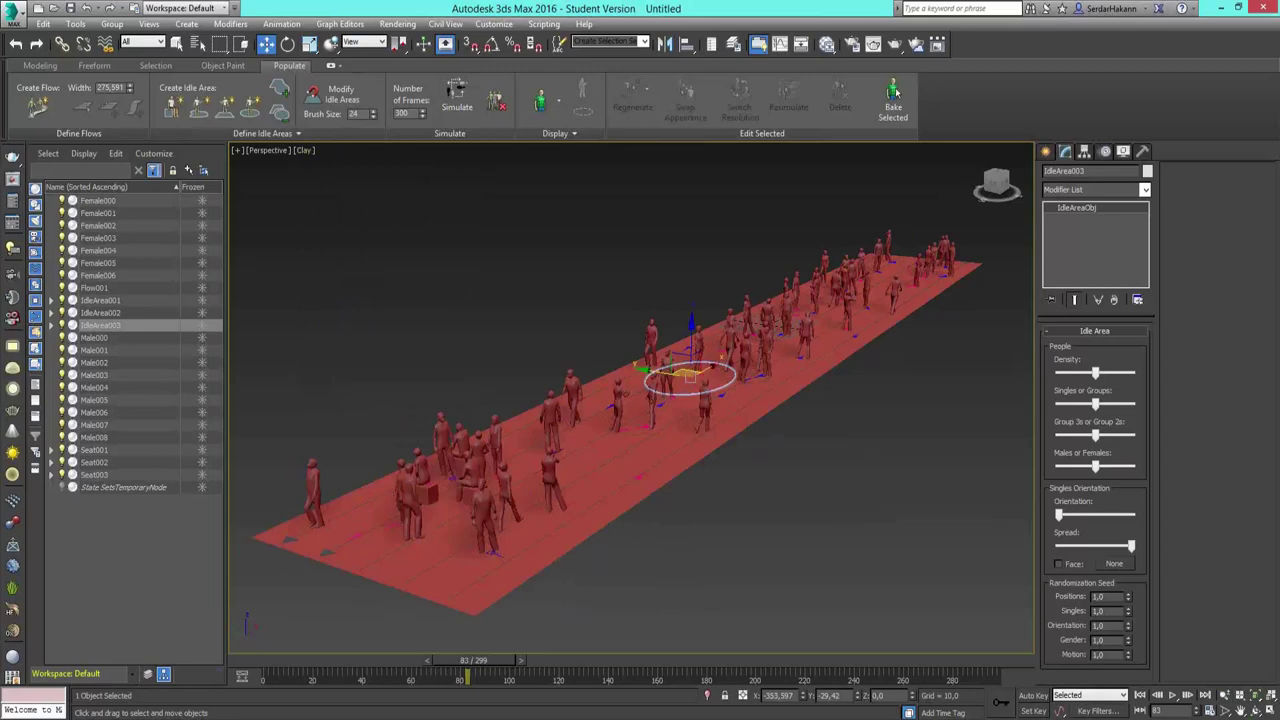
- Play the crowd animation in the Perspective view and stop it at about frame 44
{"action": "left_click", "coordinate": [1174, 698]}
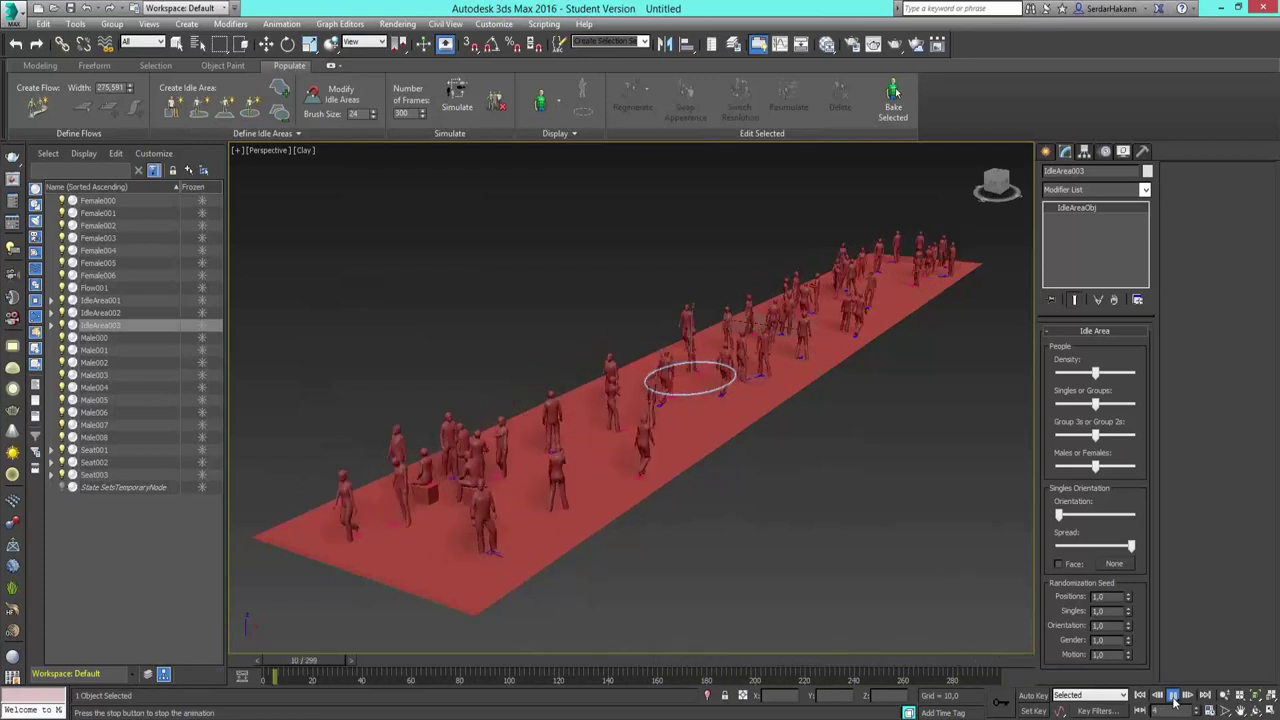
{"action": "key", "text": "w"}
{"action": "left_click", "coordinate": [668, 330]}
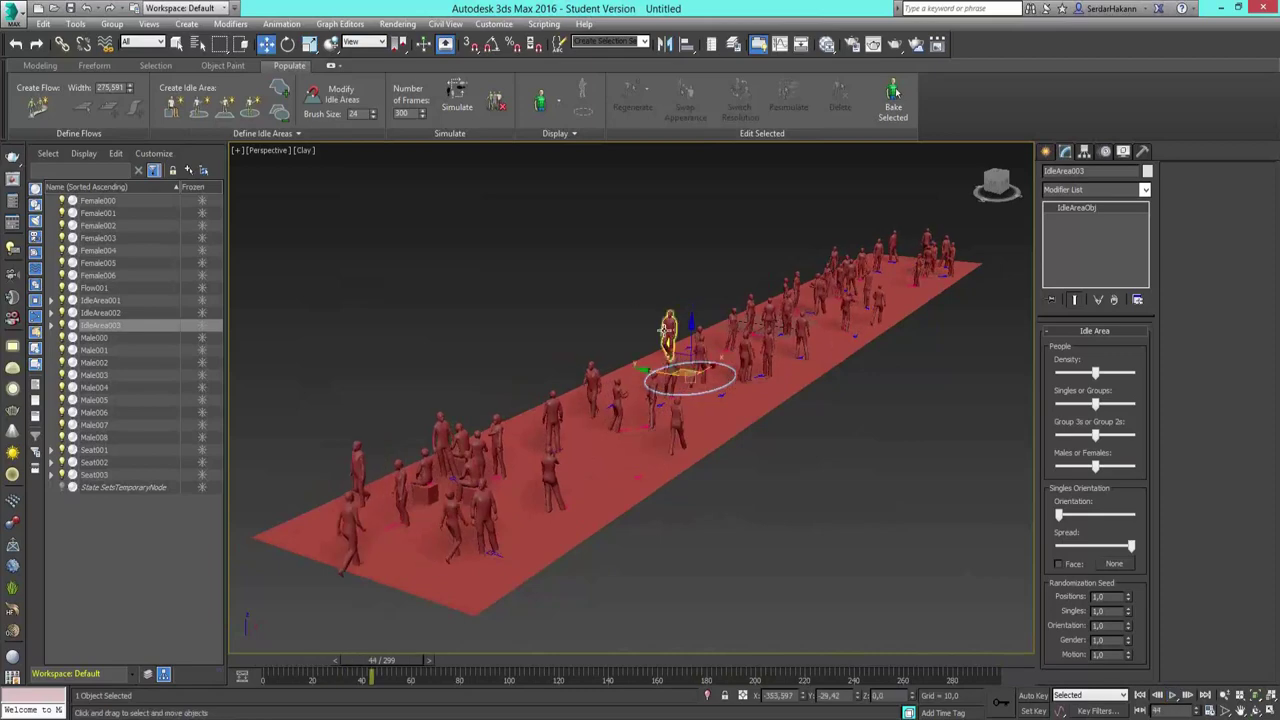
{"action": "left_click", "coordinate": [814, 523]}
{"action": "left_click", "coordinate": [777, 348]}
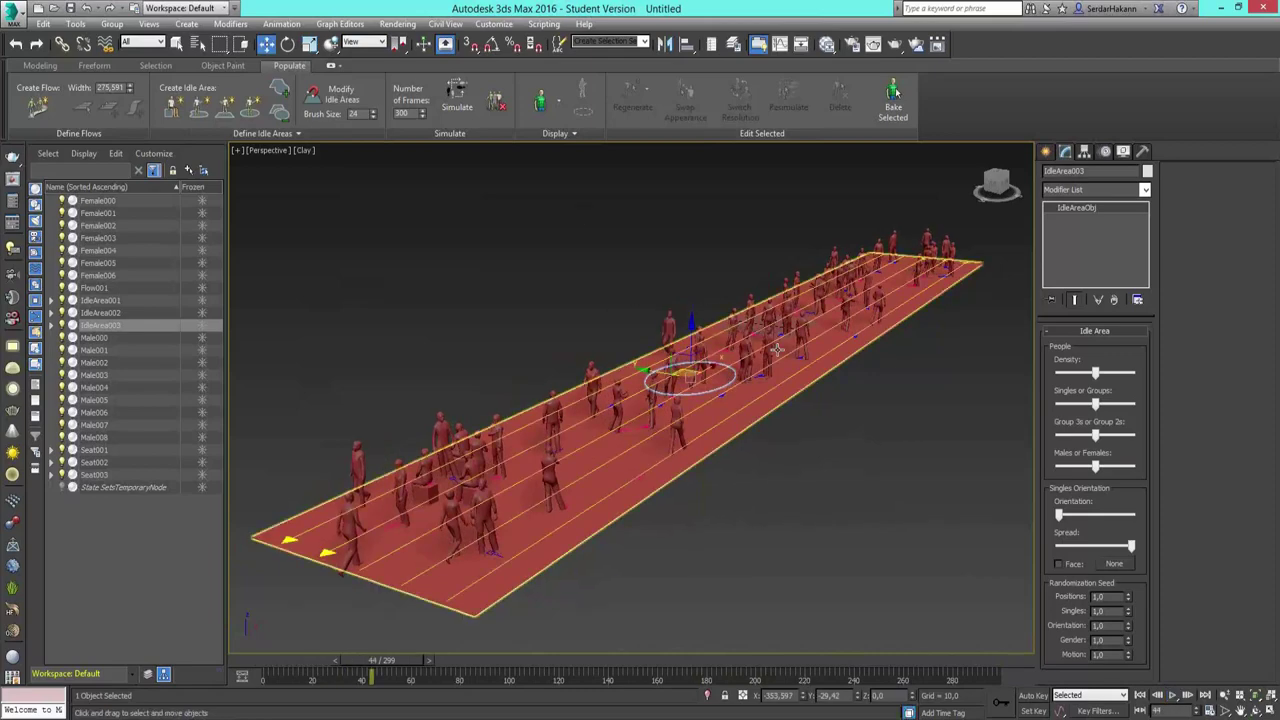
- Clear the simulated people and delete the flow, all idle areas and the three seats from the scene
{"action": "left_click", "coordinate": [497, 104]}
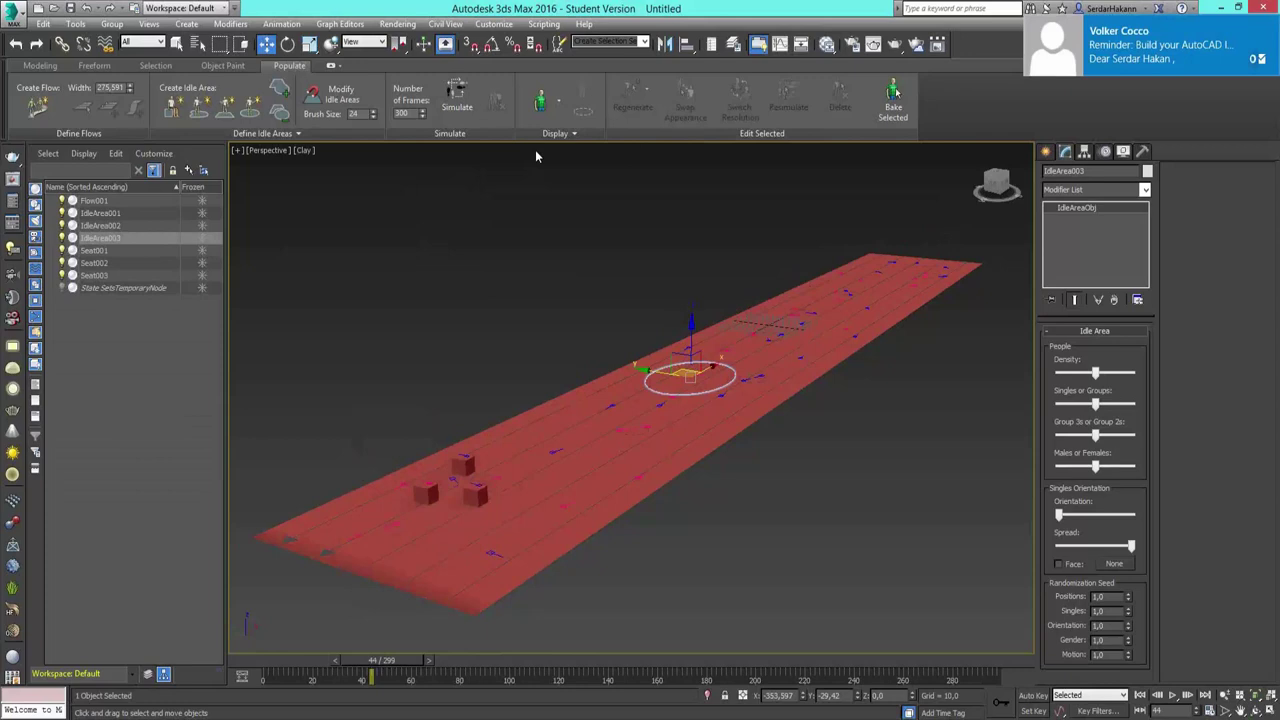
{"action": "key", "text": "ctrl+a"}
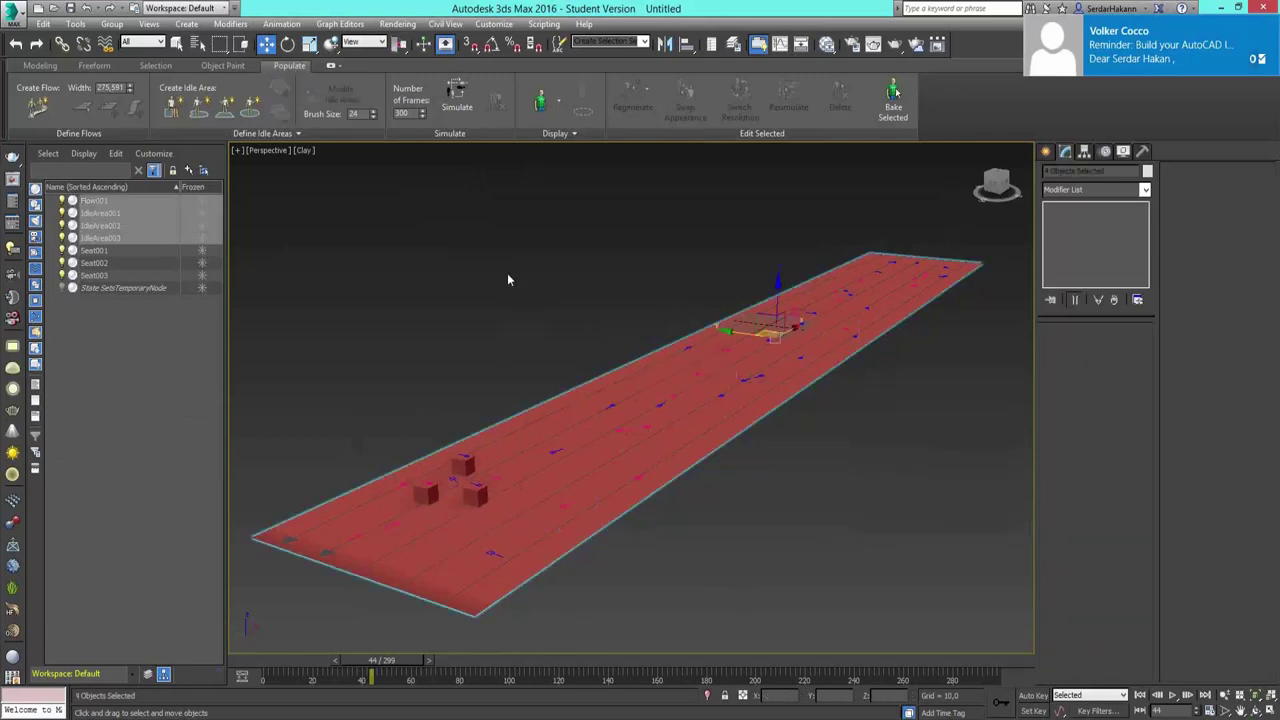
{"action": "key", "text": "Delete"}
{"action": "left_click_drag", "start_coordinate": [582, 551], "coordinate": [352, 411]}
{"action": "key", "text": "Delete"}
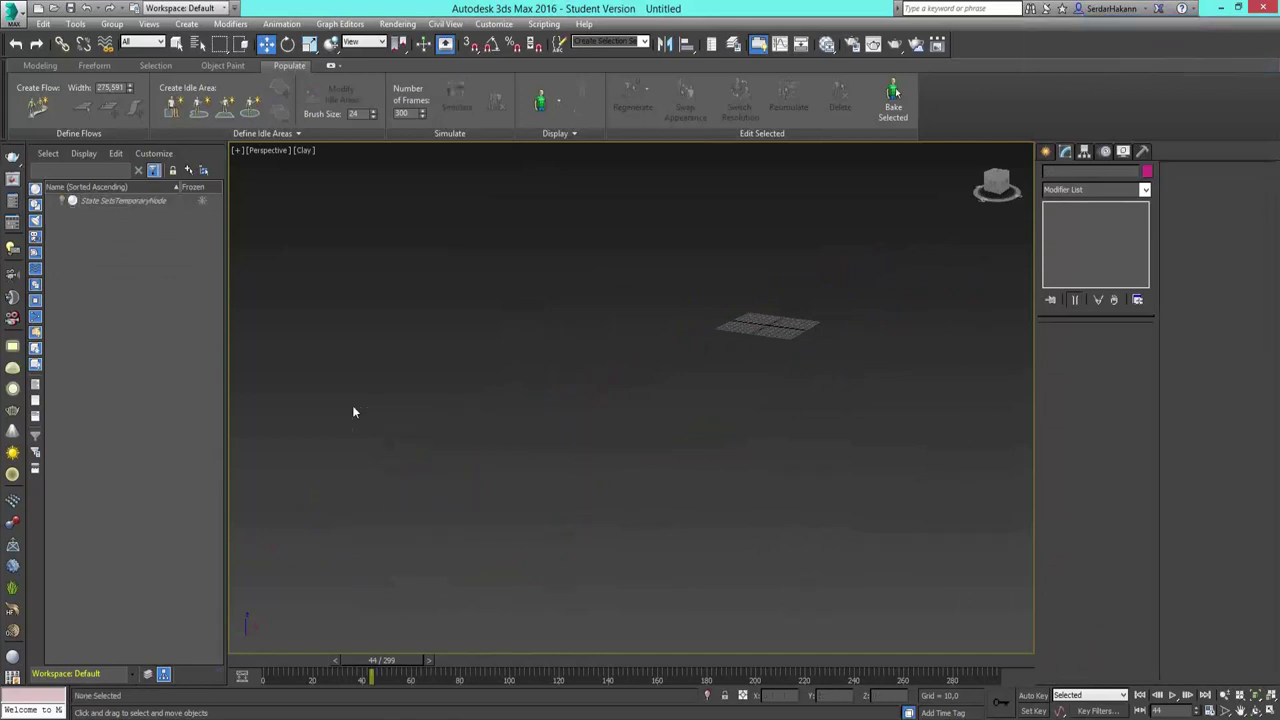